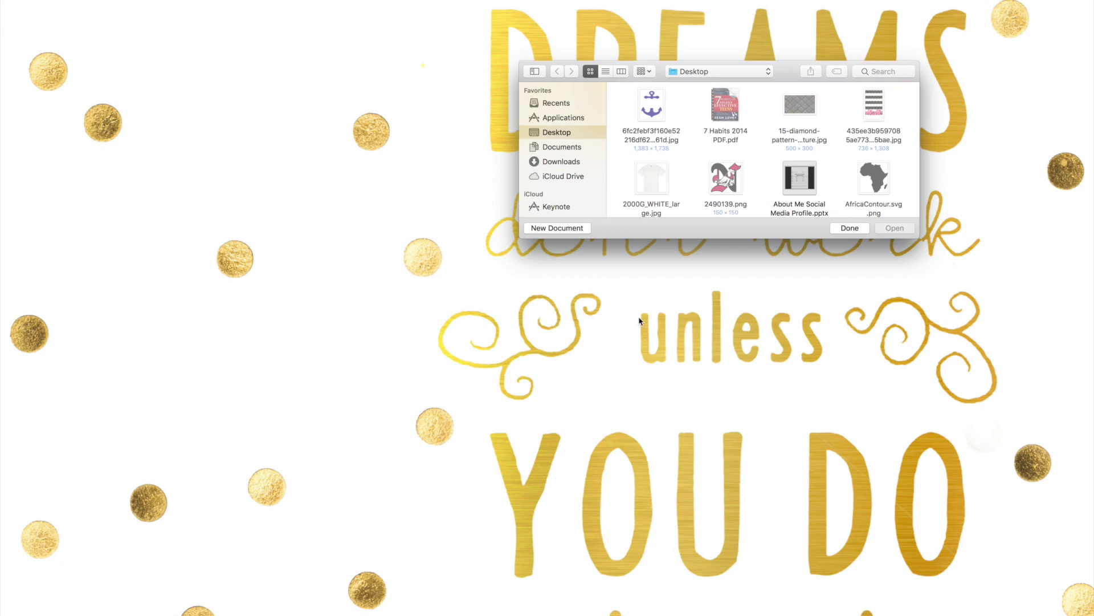
- Create a White-theme presentation, maximize its window, and select the title and body text boxes
{"action": "left_click", "coordinate": [564, 231]}
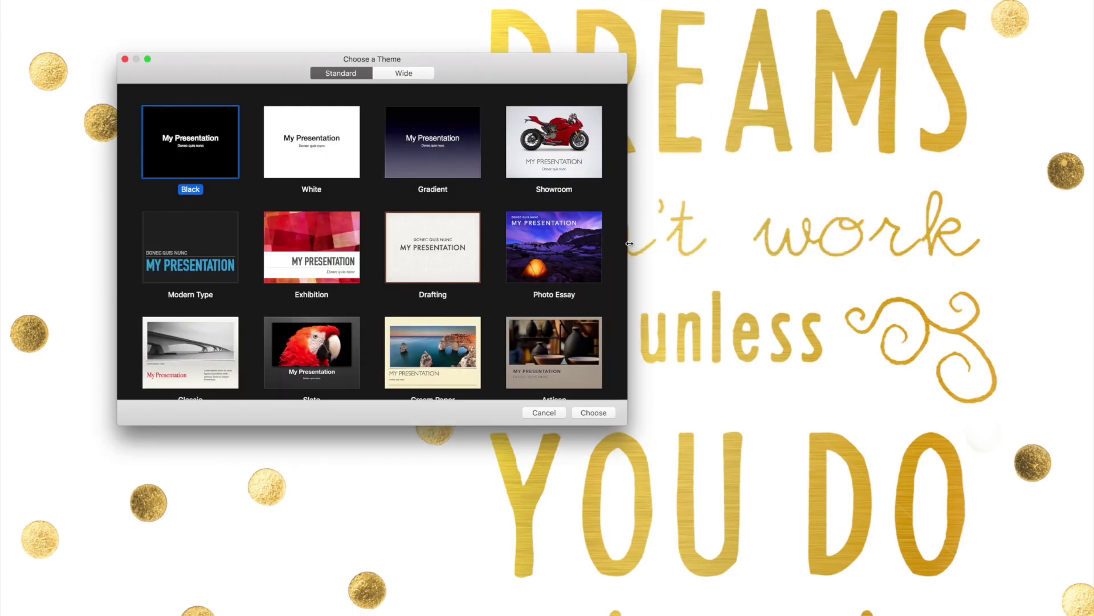
{"action": "left_click", "coordinate": [350, 170]}
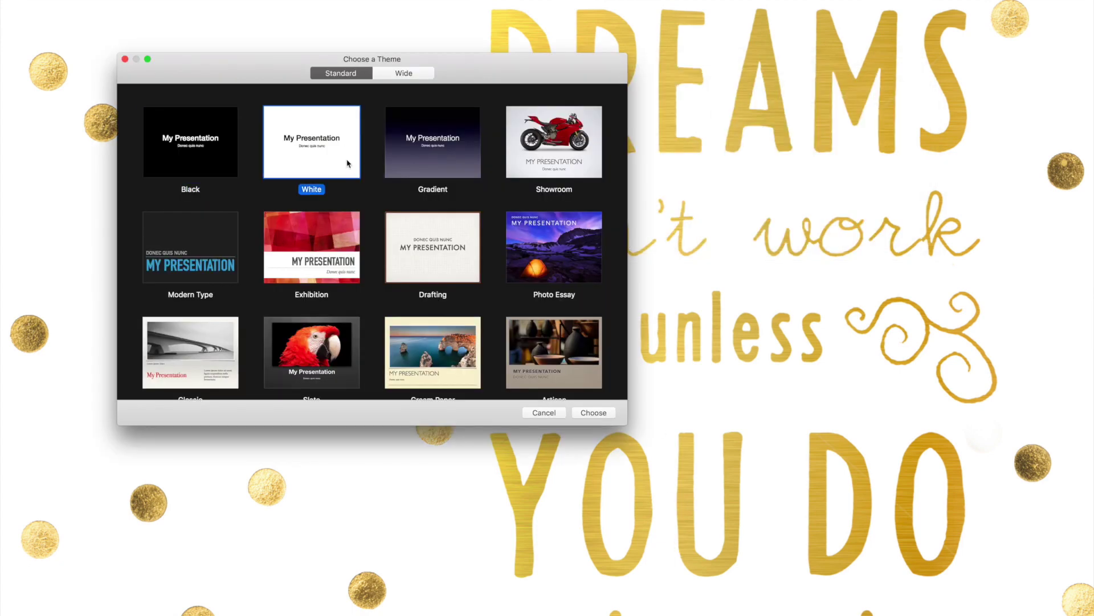
{"action": "double_click", "coordinate": [339, 174]}
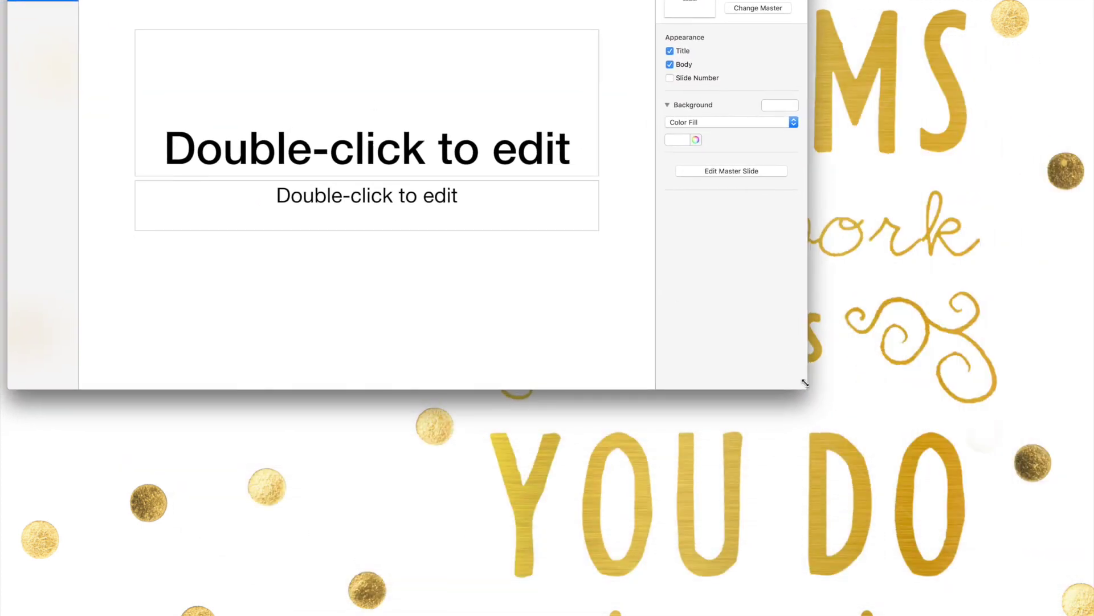
{"action": "left_click_drag", "start_coordinate": [805, 383], "coordinate": [1089, 614]}
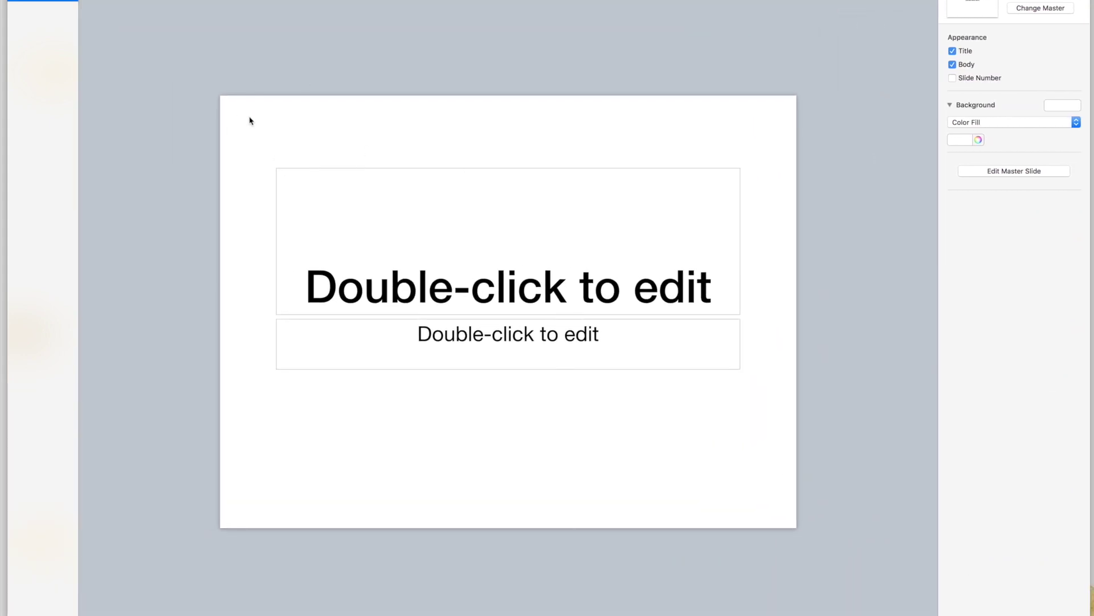
{"action": "left_click_drag", "start_coordinate": [249, 121], "coordinate": [752, 420]}
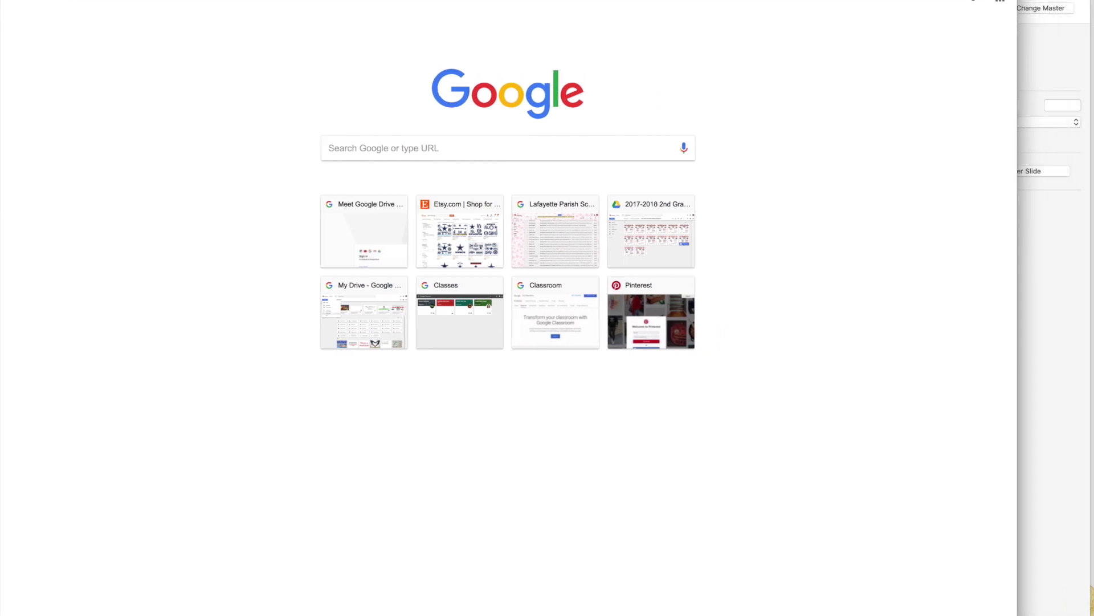
- Search Google Images for 'marble pattern' and preview results up to the Calacatta Fantasy marble
{"action": "type", "text": "marble"}
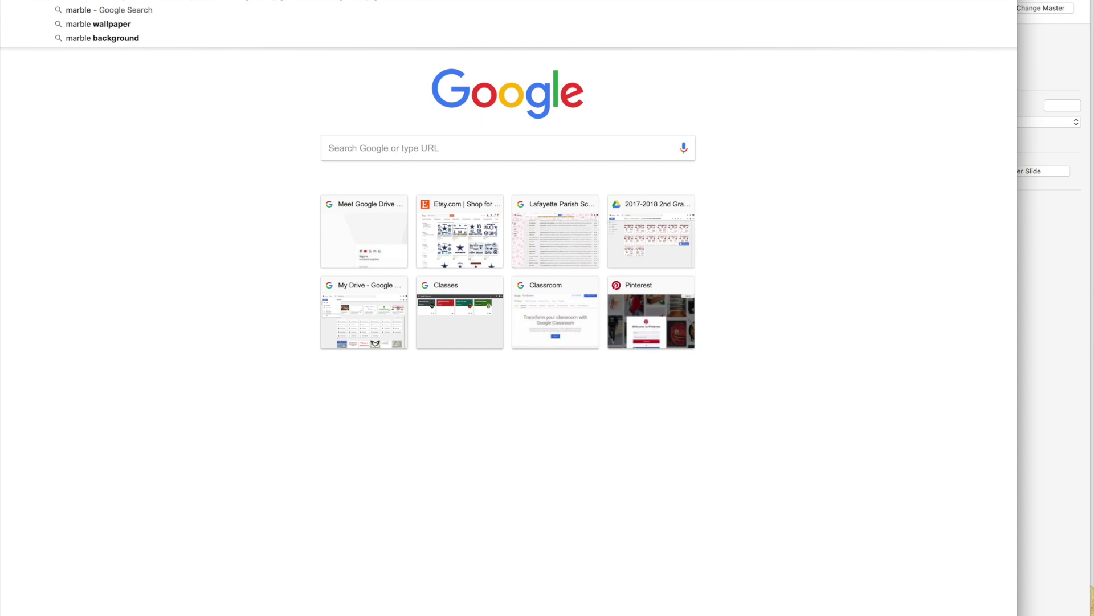
{"action": "type", "text": " pattern"}
{"action": "key", "text": "Return"}
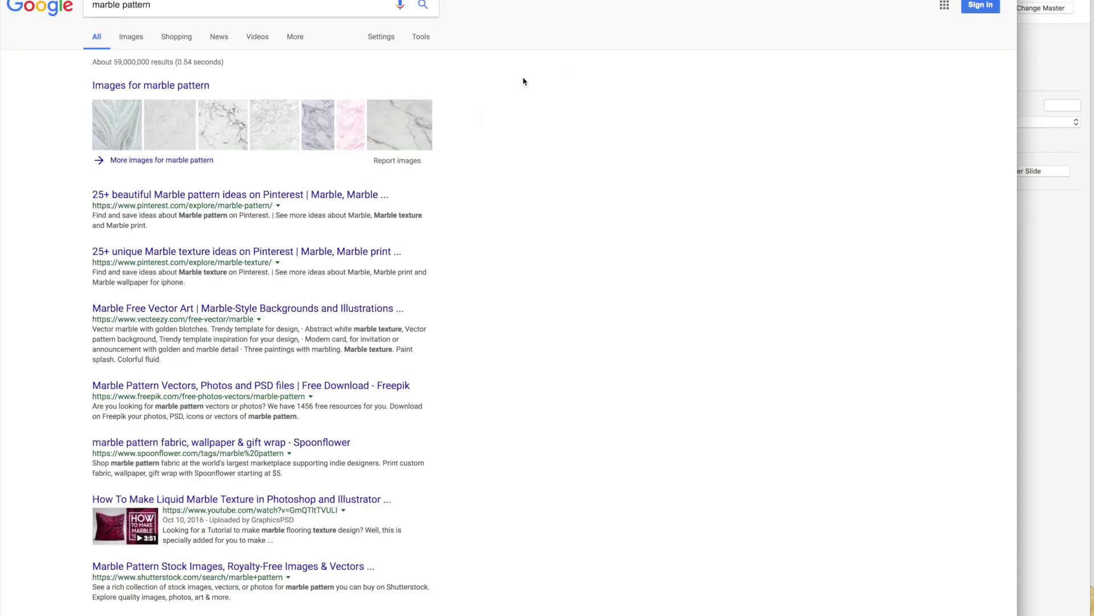
{"action": "left_click", "coordinate": [131, 38]}
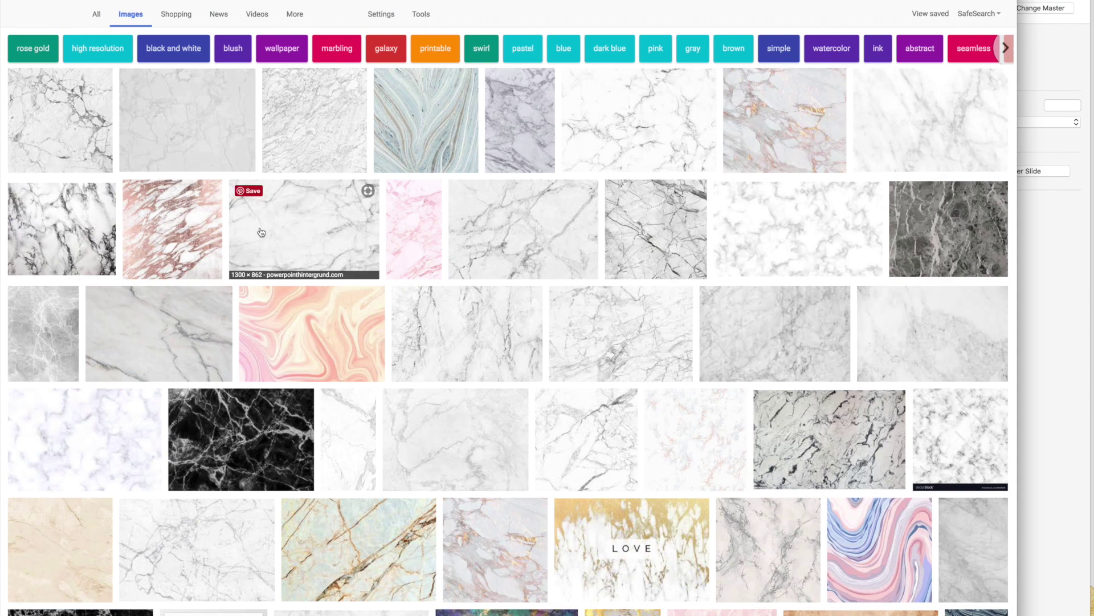
{"action": "left_click", "coordinate": [192, 208]}
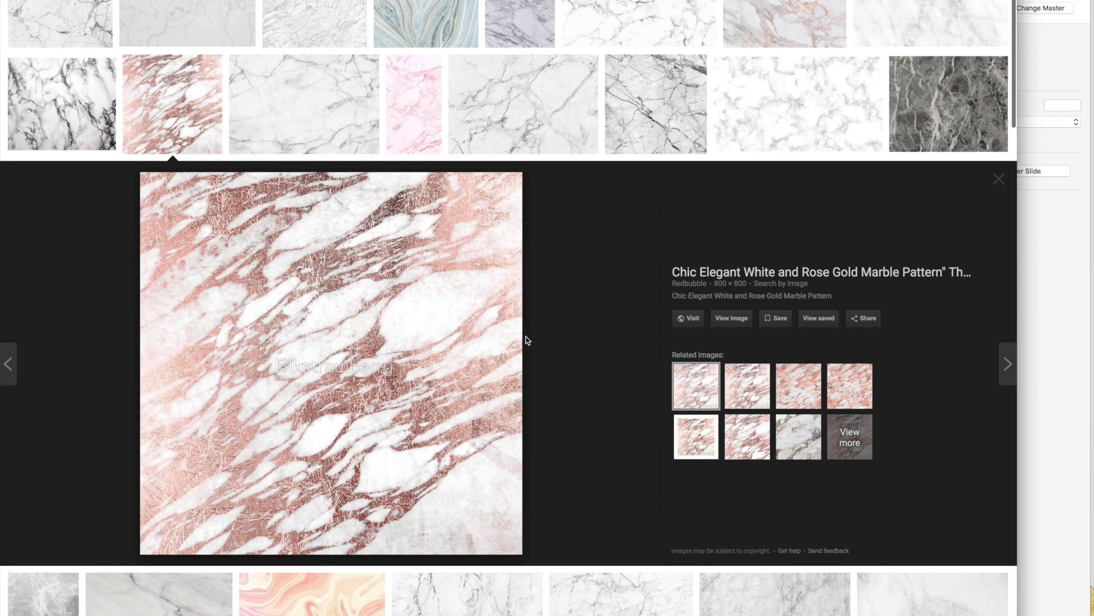
{"action": "left_click", "coordinate": [750, 398]}
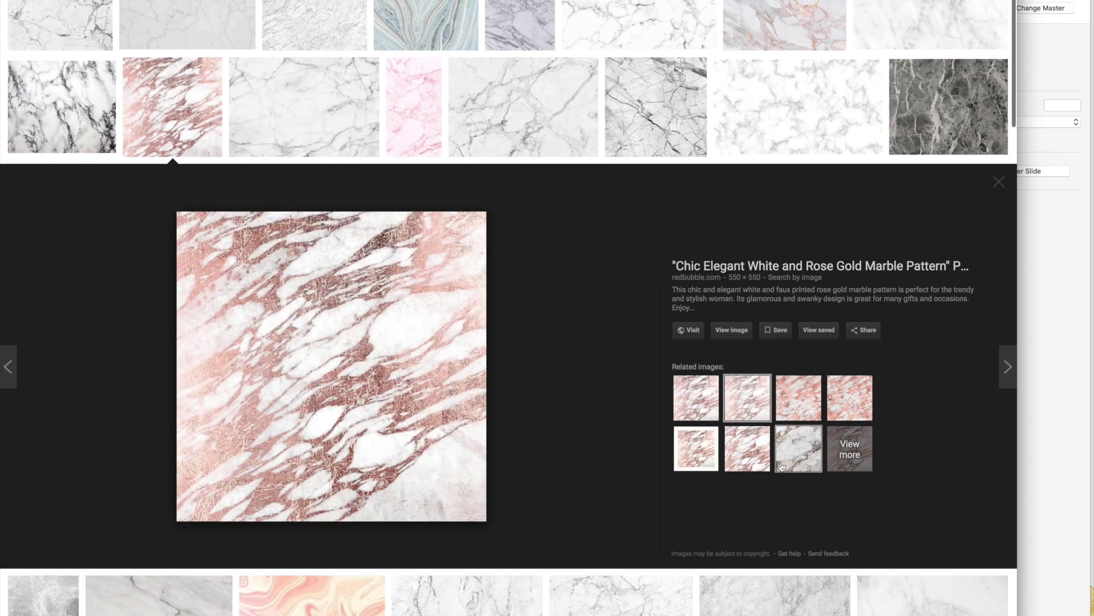
{"action": "left_click", "coordinate": [746, 455]}
{"action": "left_click", "coordinate": [712, 452]}
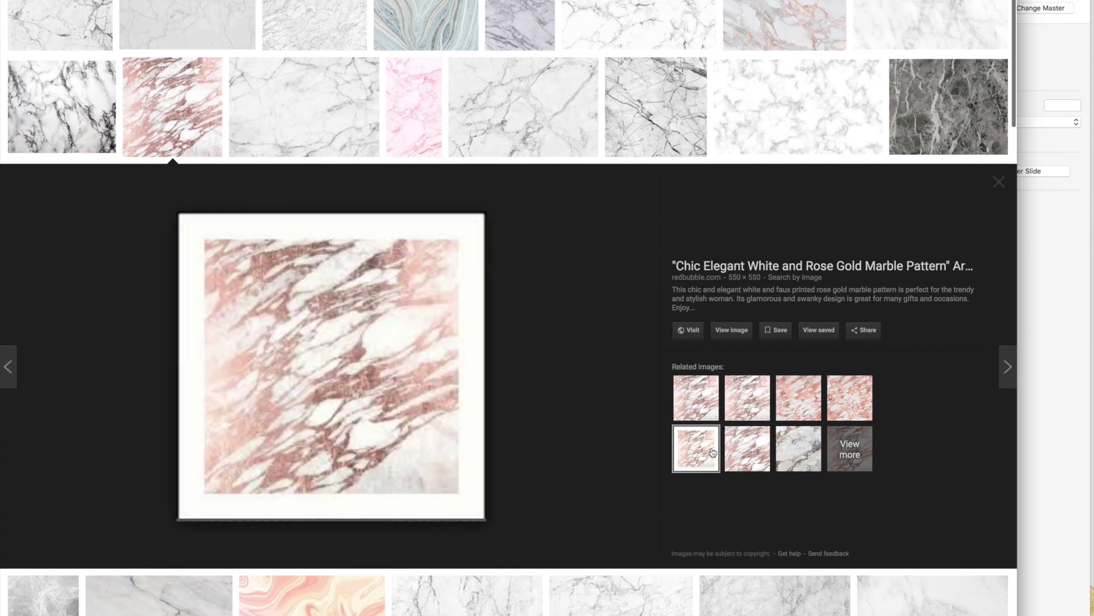
{"action": "left_click", "coordinate": [782, 443]}
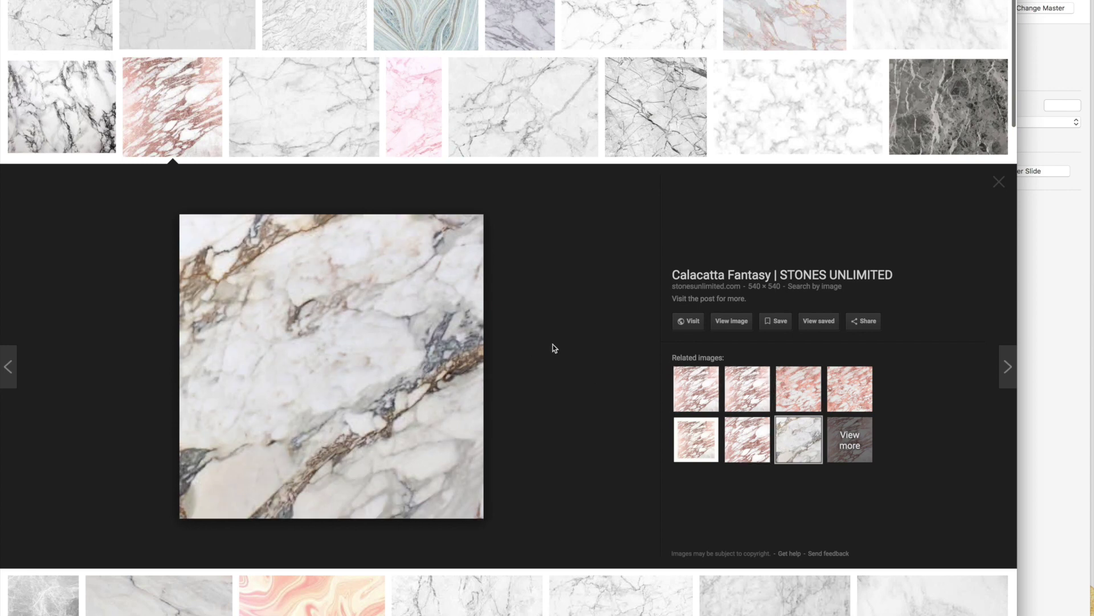
- Save the Calacatta Fantasy marble image to the Desktop
{"action": "right_click", "coordinate": [416, 332]}
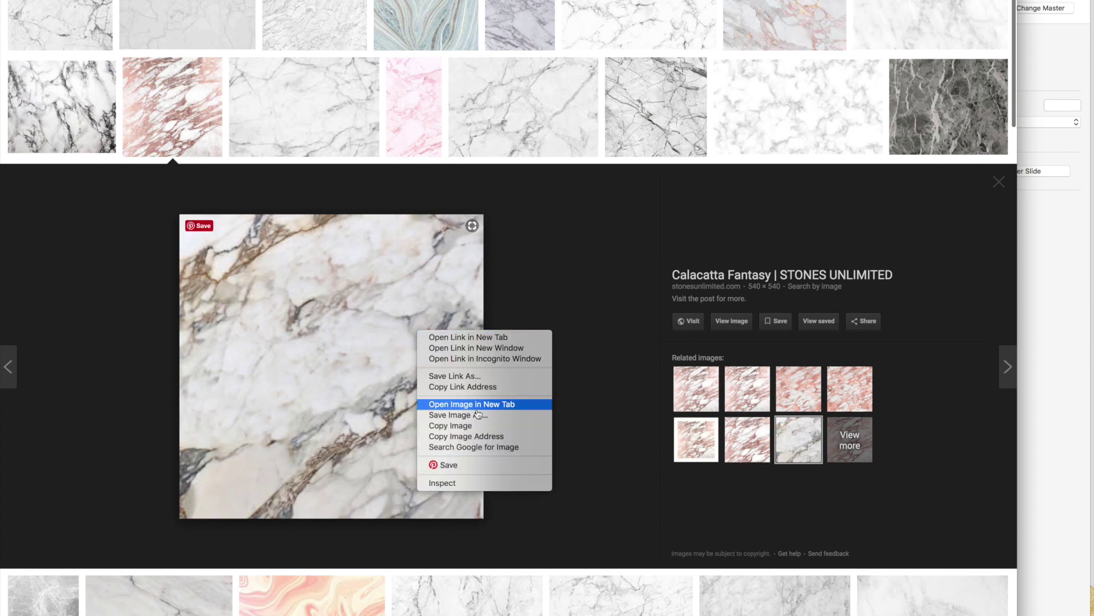
{"action": "left_click", "coordinate": [478, 414]}
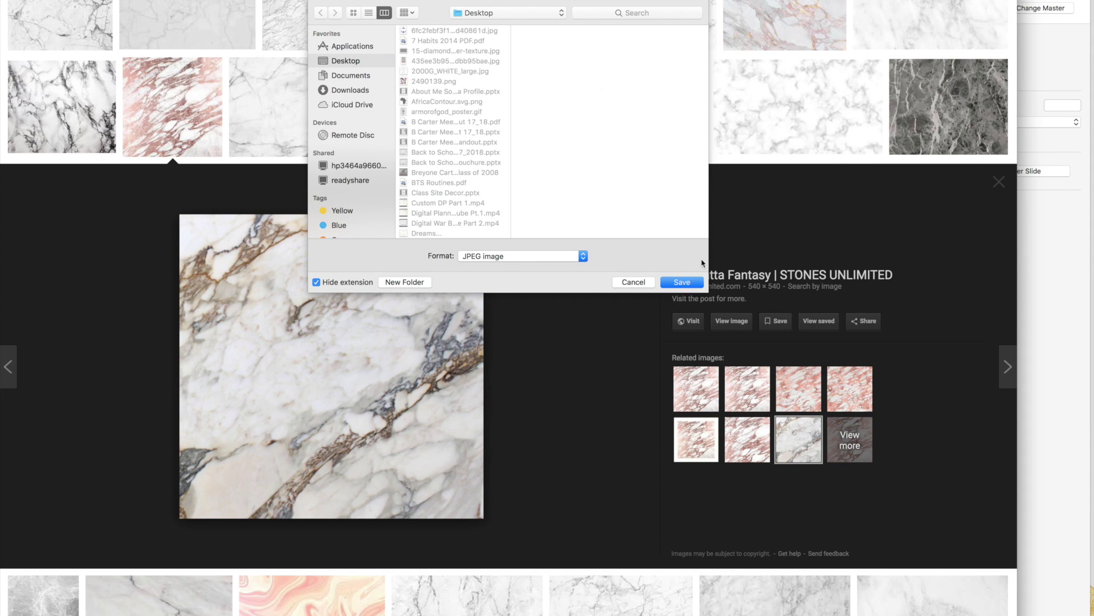
{"action": "left_click", "coordinate": [689, 280]}
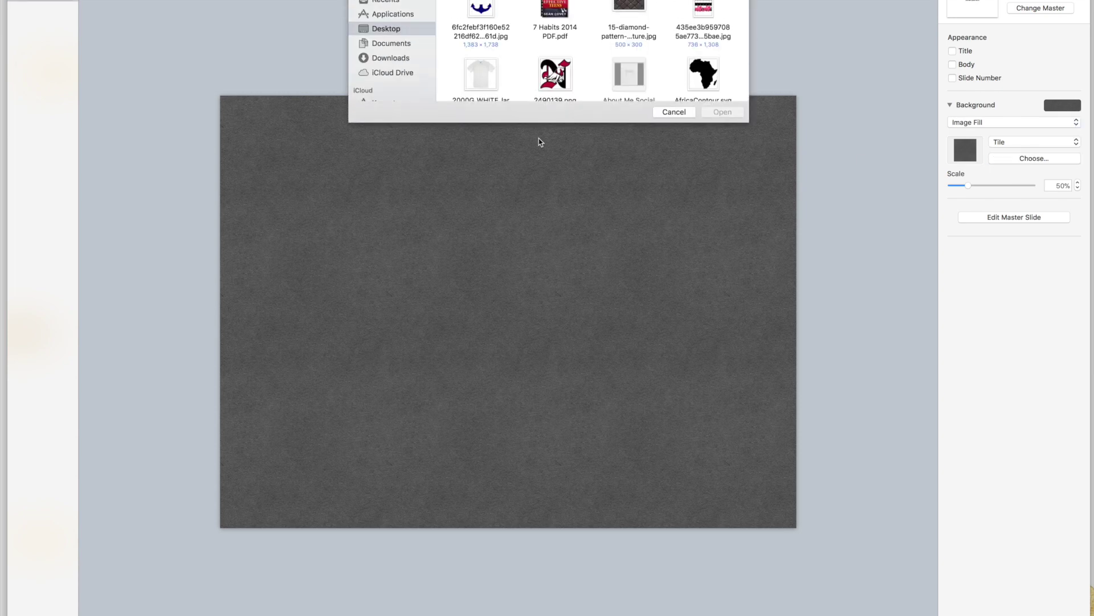
- Set the slide background to rose gold marble.jpg using Scale to Fill
{"action": "scroll", "coordinate": [616, 50], "scroll_direction": "down", "scroll_amount": 2}
{"action": "scroll", "coordinate": [615, 50], "scroll_direction": "down", "scroll_amount": 10}
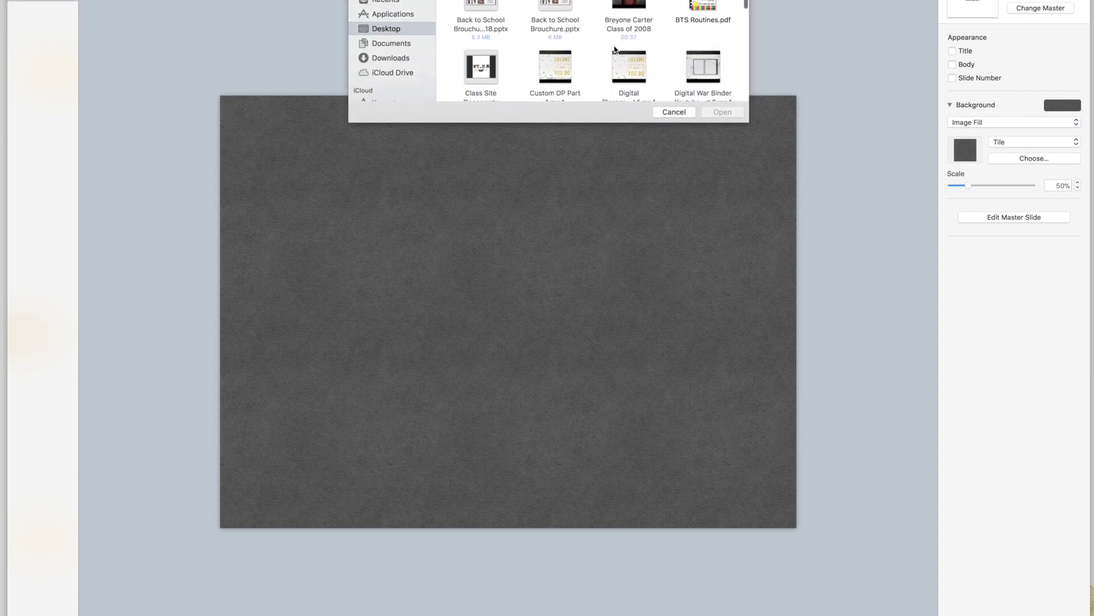
{"action": "scroll", "coordinate": [616, 50], "scroll_direction": "down", "scroll_amount": 6}
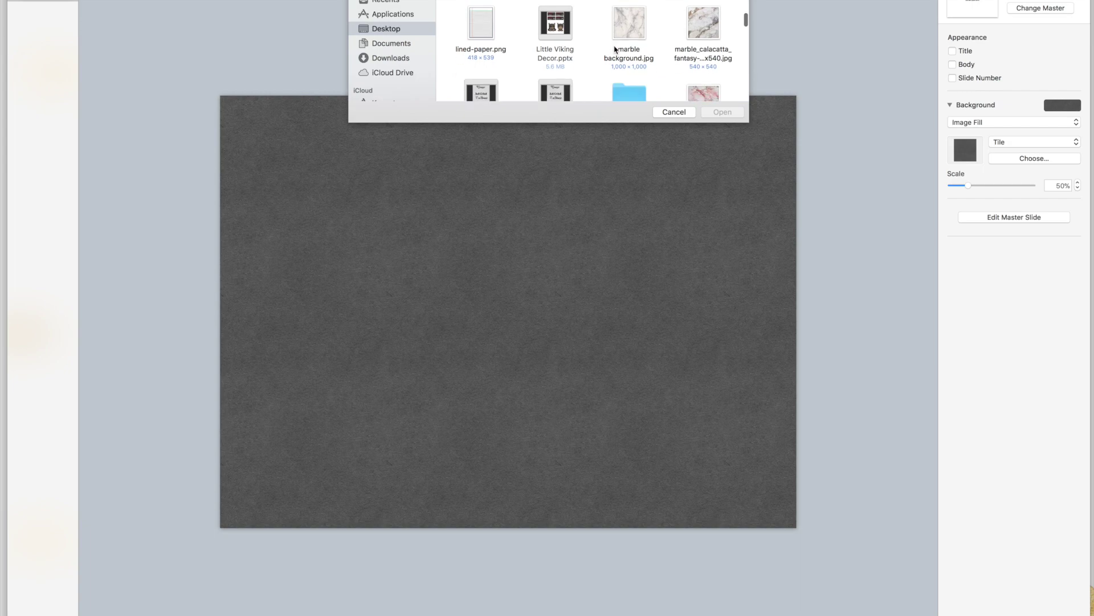
{"action": "double_click", "coordinate": [713, 40]}
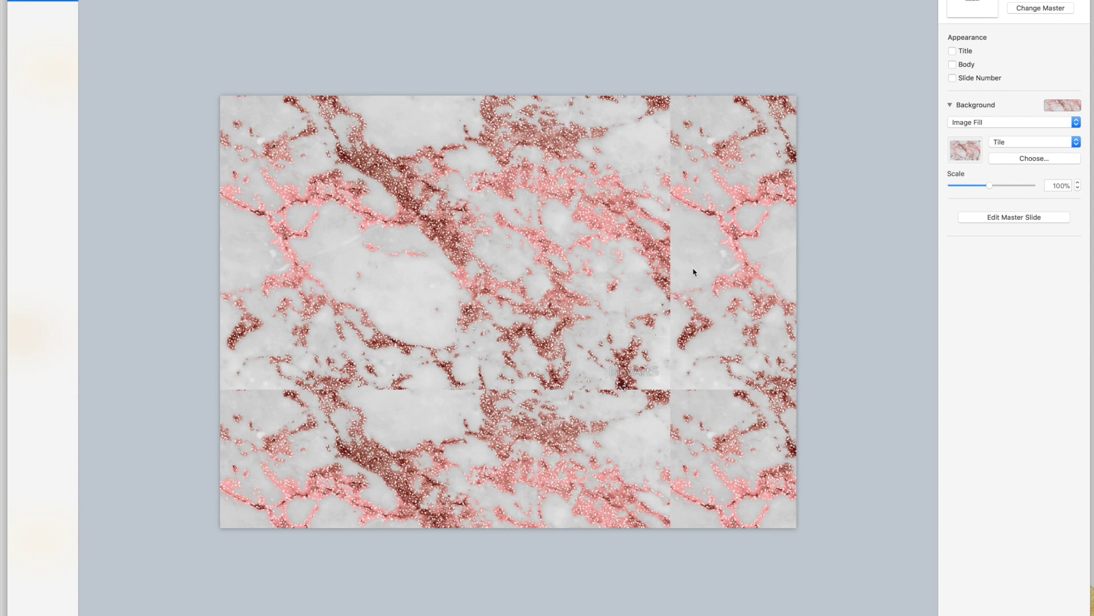
{"action": "left_click", "coordinate": [1049, 146]}
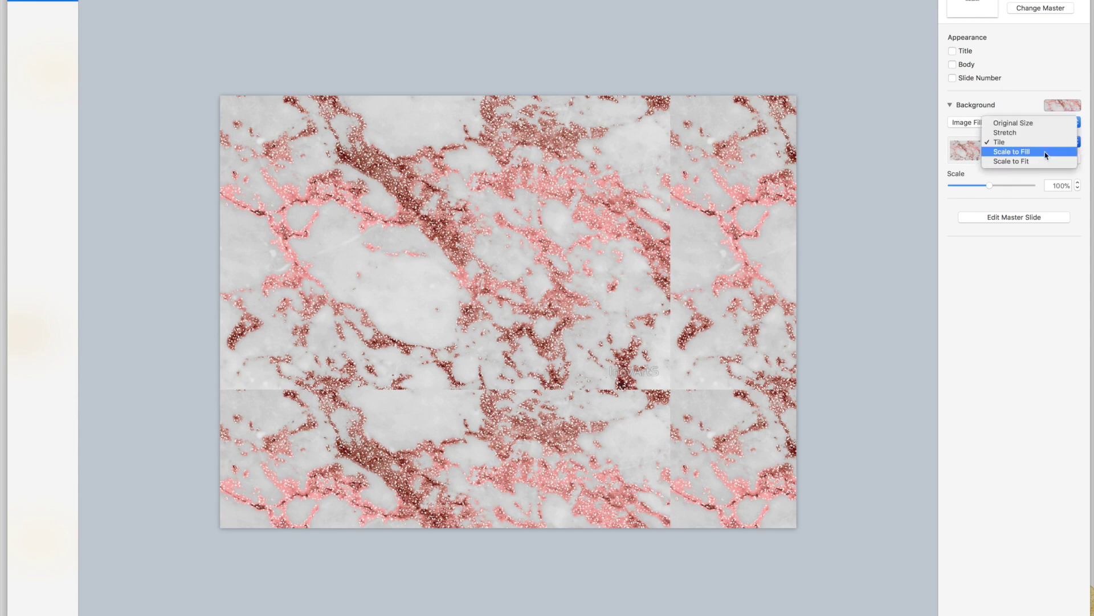
{"action": "left_click", "coordinate": [1046, 152]}
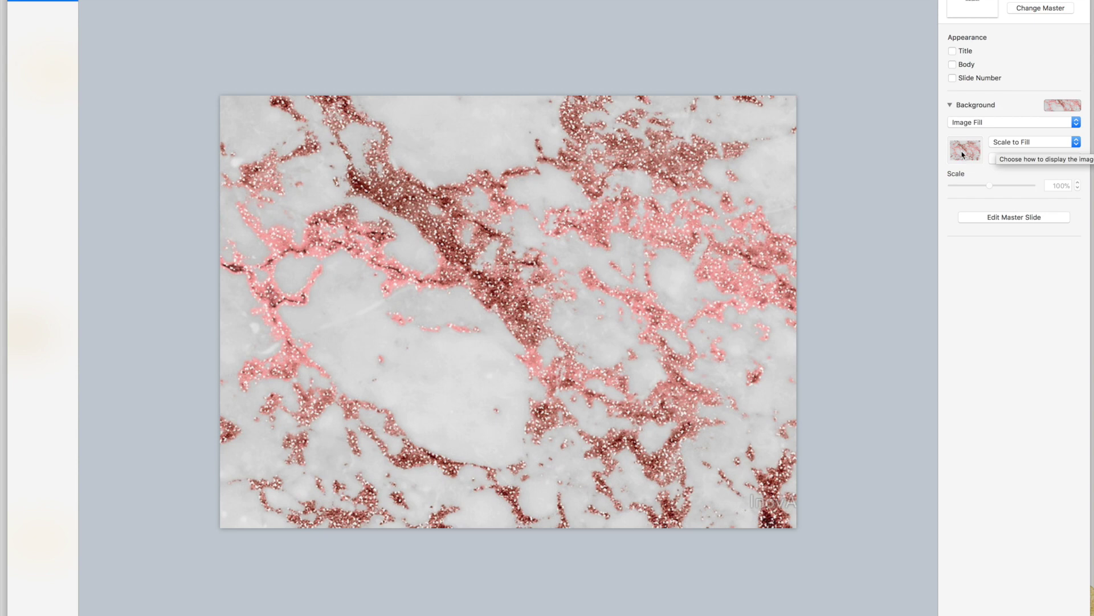
- Insert a blue rounded rectangle, position it over most of the slide, and set 58 pt corners
{"action": "left_click", "coordinate": [132, 0]}
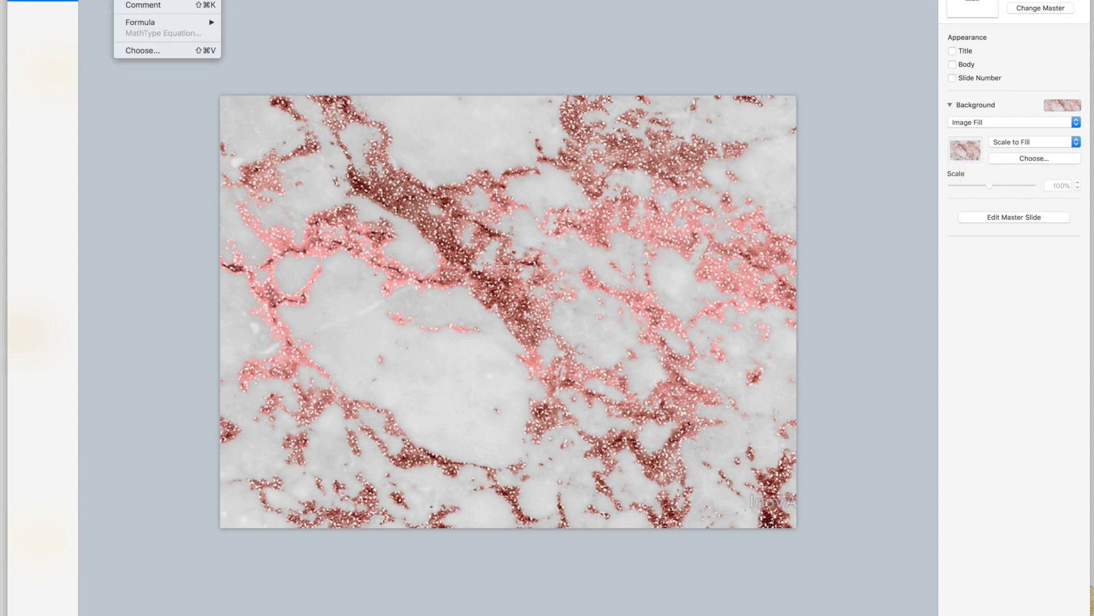
{"action": "mouse_move", "coordinate": [165, 0]}
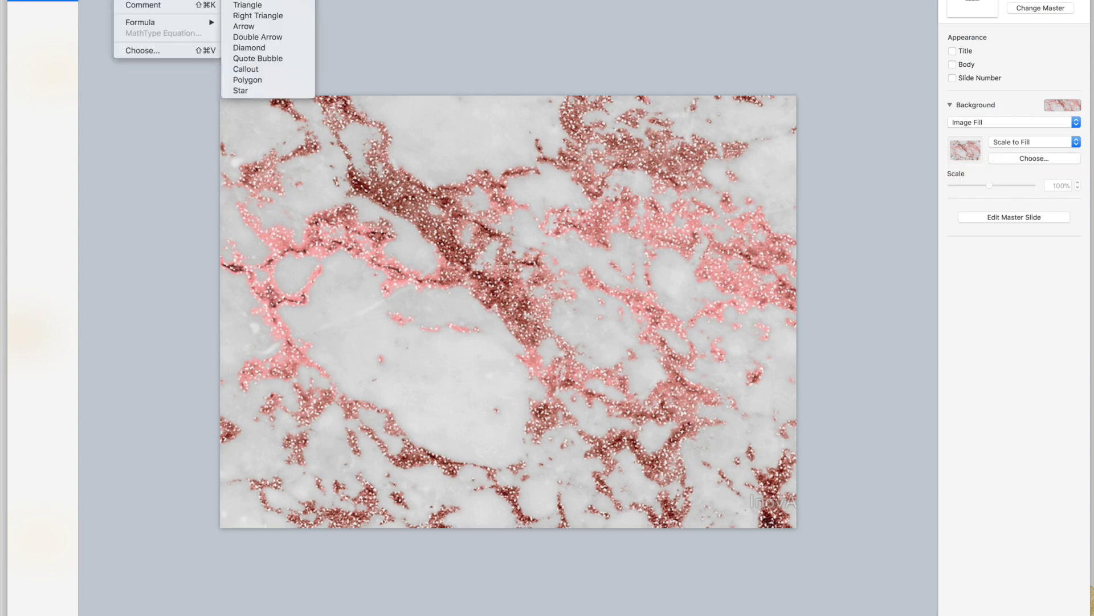
{"action": "left_click", "coordinate": [268, 0]}
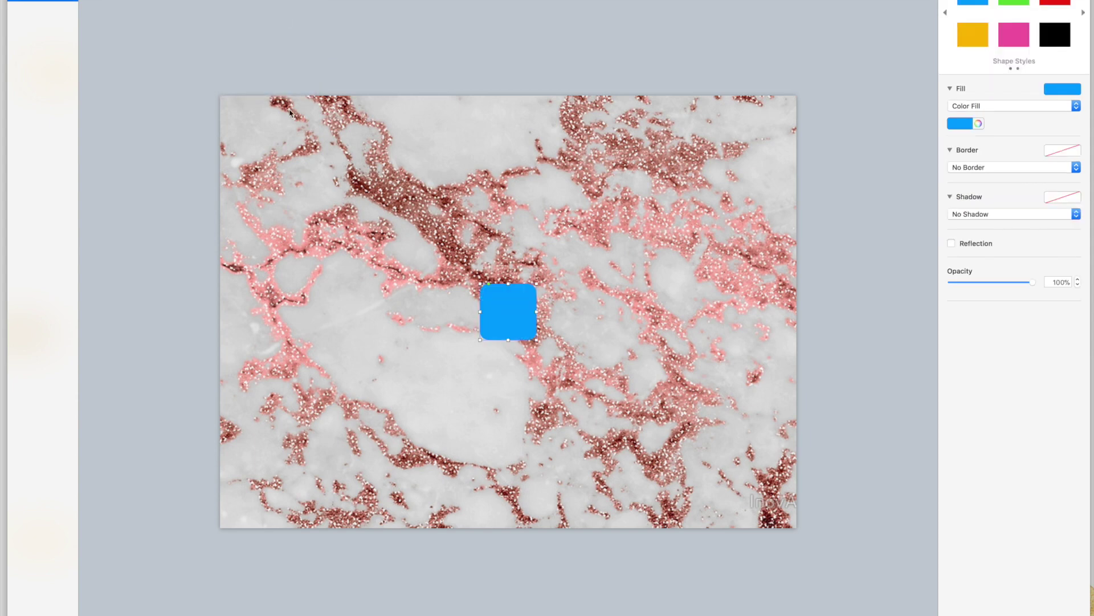
{"action": "left_click_drag", "start_coordinate": [509, 311], "coordinate": [779, 519]}
{"action": "left_click_drag", "start_coordinate": [578, 378], "coordinate": [573, 369]}
{"action": "left_click_drag", "start_coordinate": [679, 395], "coordinate": [675, 395]}
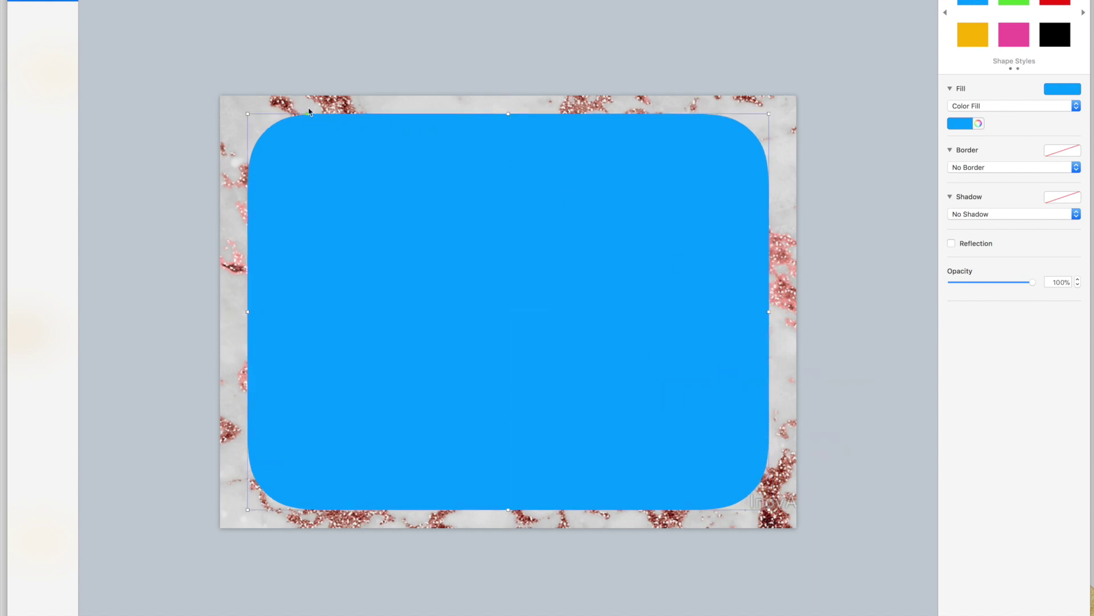
{"action": "left_click_drag", "start_coordinate": [306, 114], "coordinate": [270, 104]}
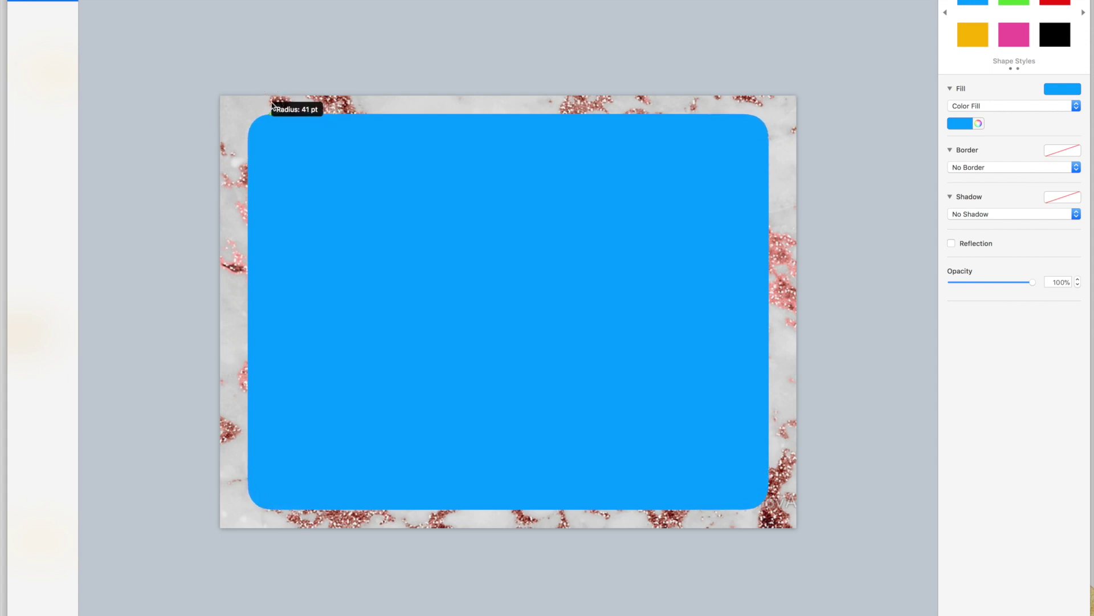
{"action": "left_click", "coordinate": [821, 270]}
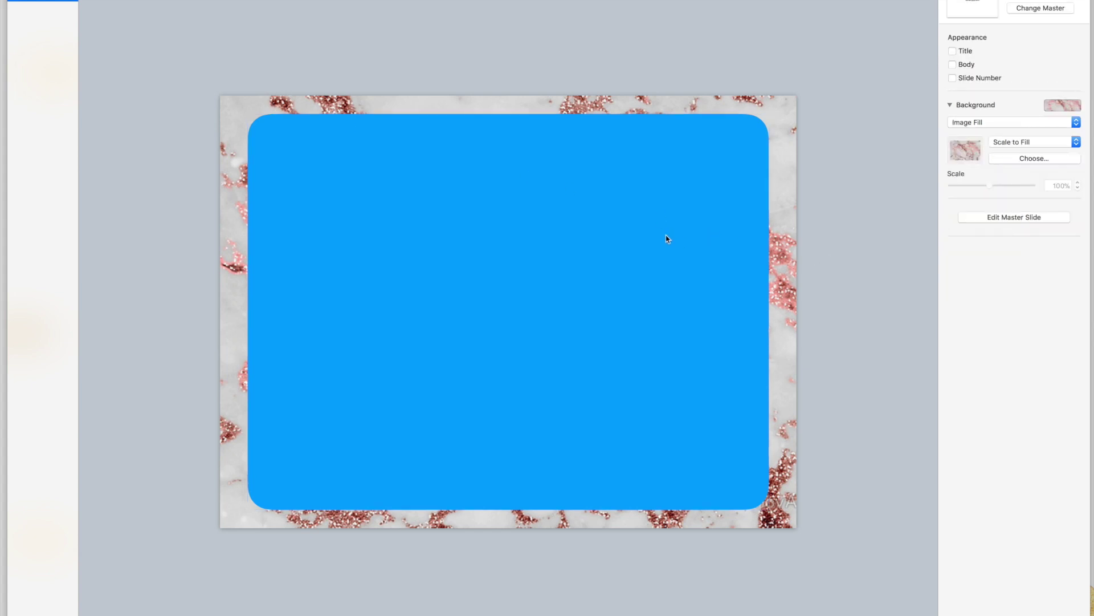
{"action": "left_click", "coordinate": [739, 160]}
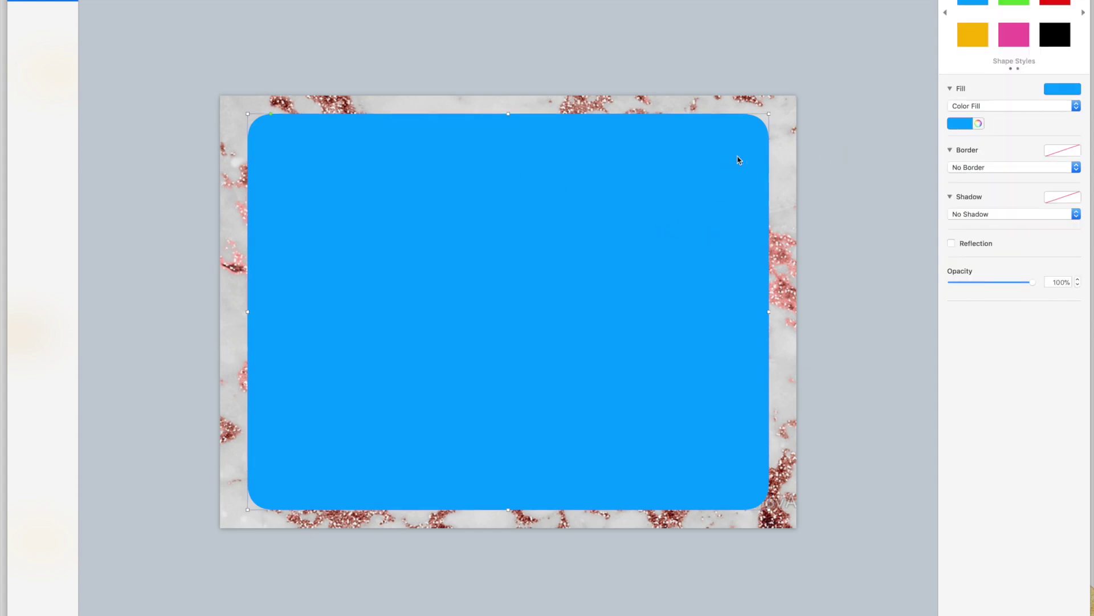
{"action": "left_click", "coordinate": [1021, 108]}
{"action": "left_click", "coordinate": [1003, 109]}
{"action": "left_click", "coordinate": [978, 123]}
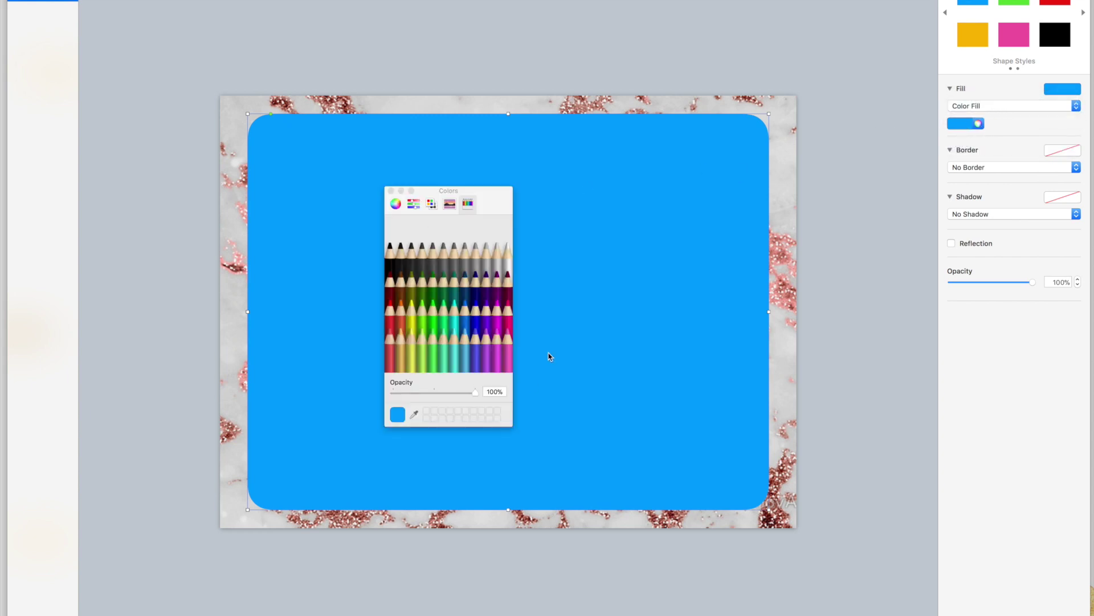
{"action": "left_click", "coordinate": [395, 204]}
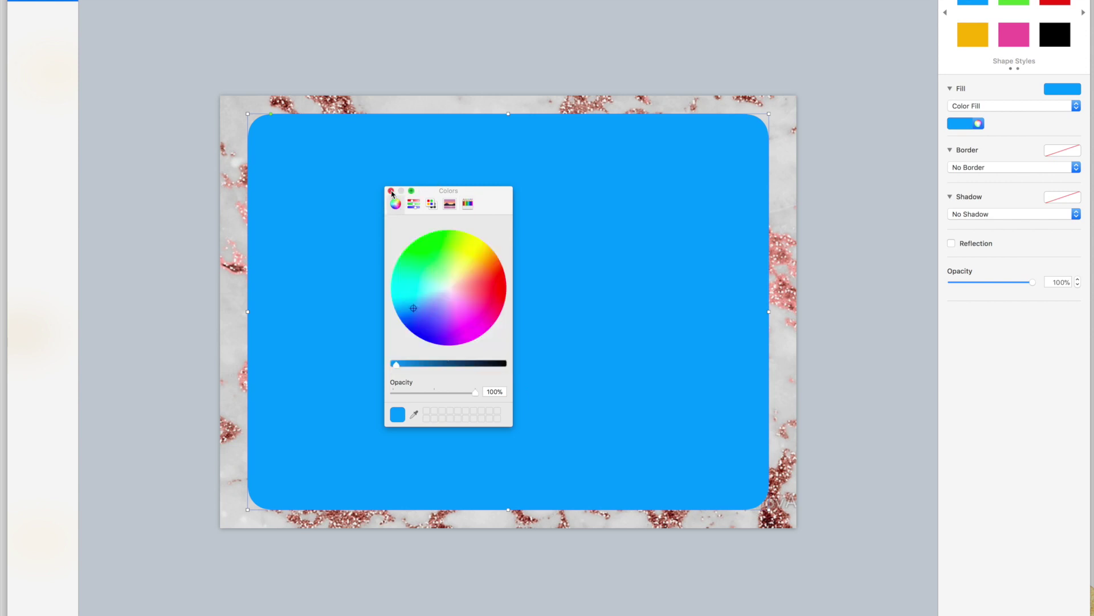
{"action": "left_click", "coordinate": [391, 192]}
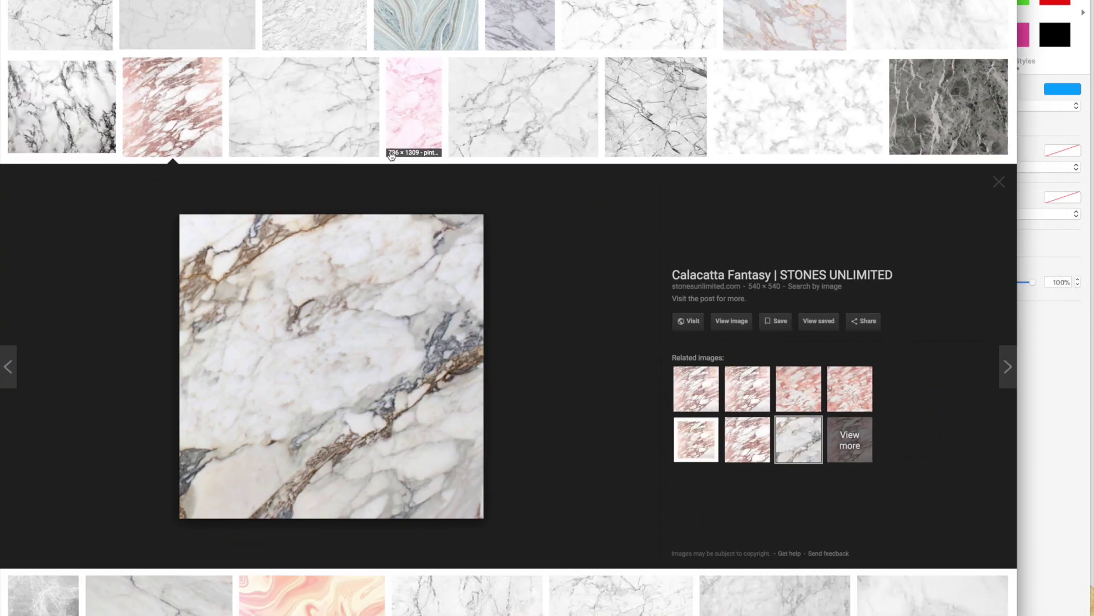
- Search Google Images for 'leather pattern' and preview a brown leather texture
{"action": "scroll", "coordinate": [351, 144], "scroll_direction": "up", "scroll_amount": 3}
{"action": "scroll", "coordinate": [352, 144], "scroll_direction": "down", "scroll_amount": 1}
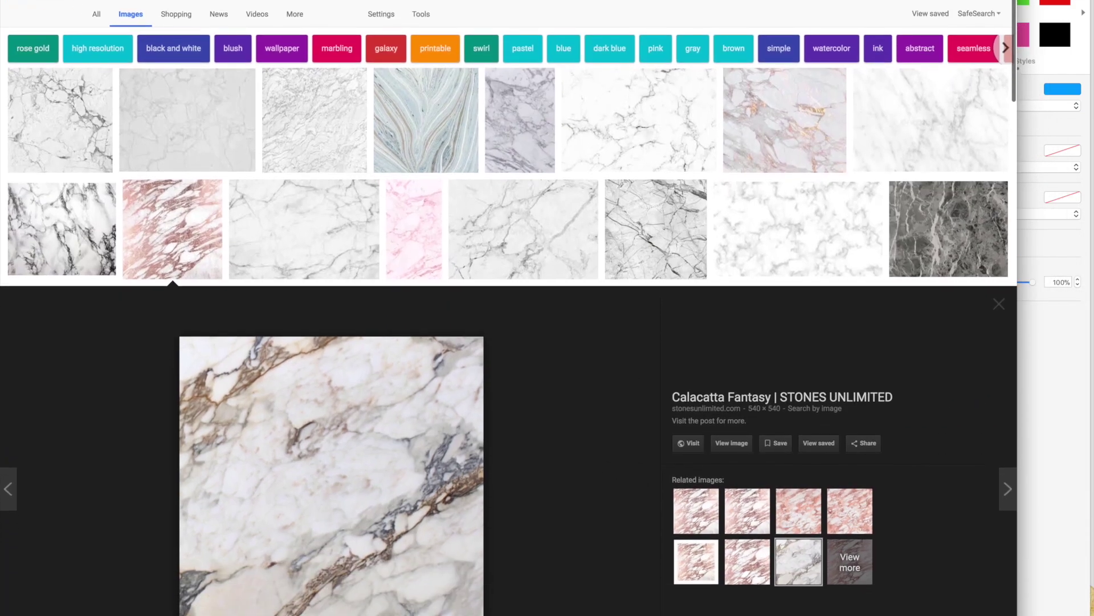
{"action": "type", "text": "leather"}
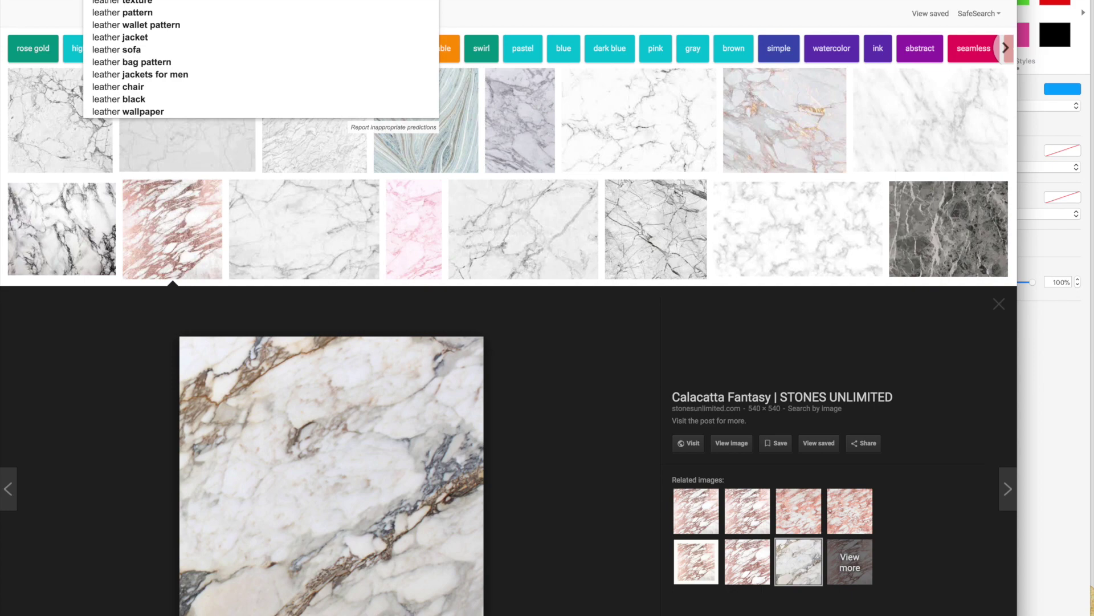
{"action": "left_click", "coordinate": [186, 12]}
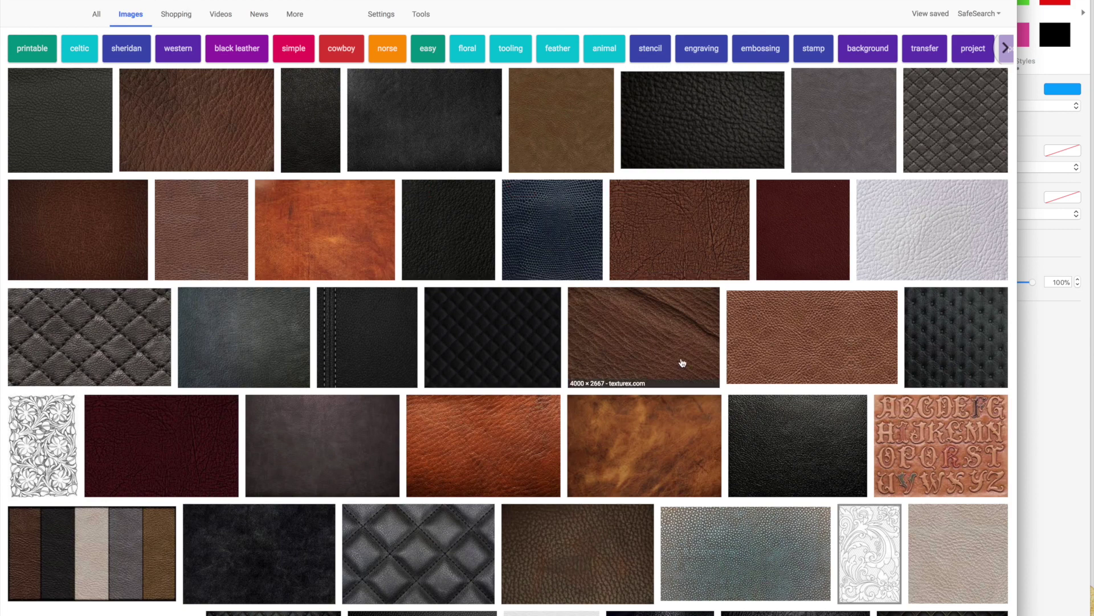
{"action": "left_click", "coordinate": [245, 146]}
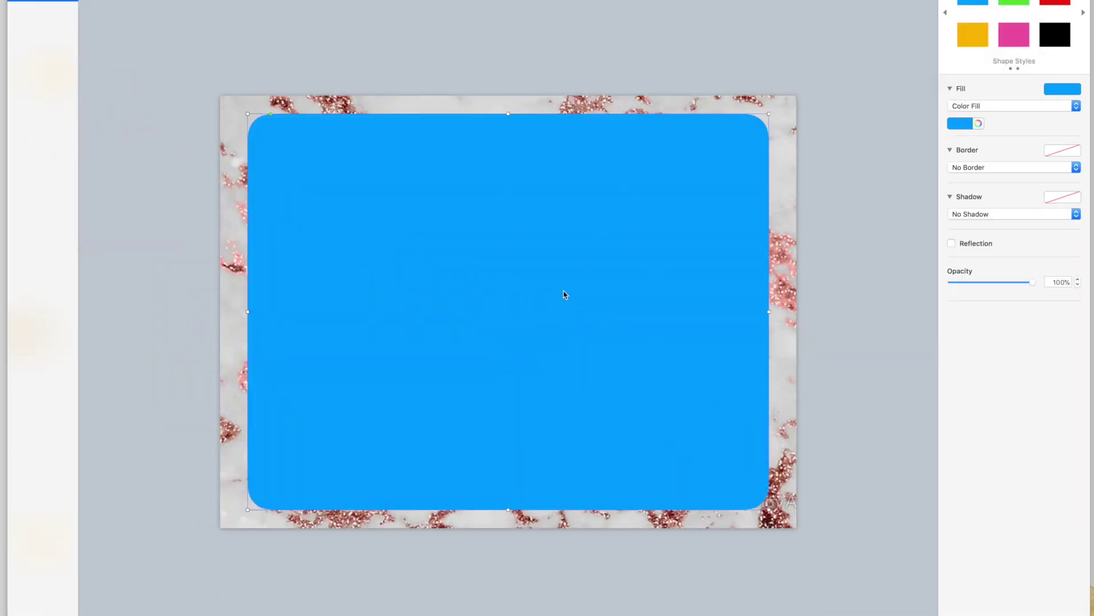
- Give the rounded rectangle an Image Fill using the brown leather texture file
{"action": "left_click", "coordinate": [994, 109]}
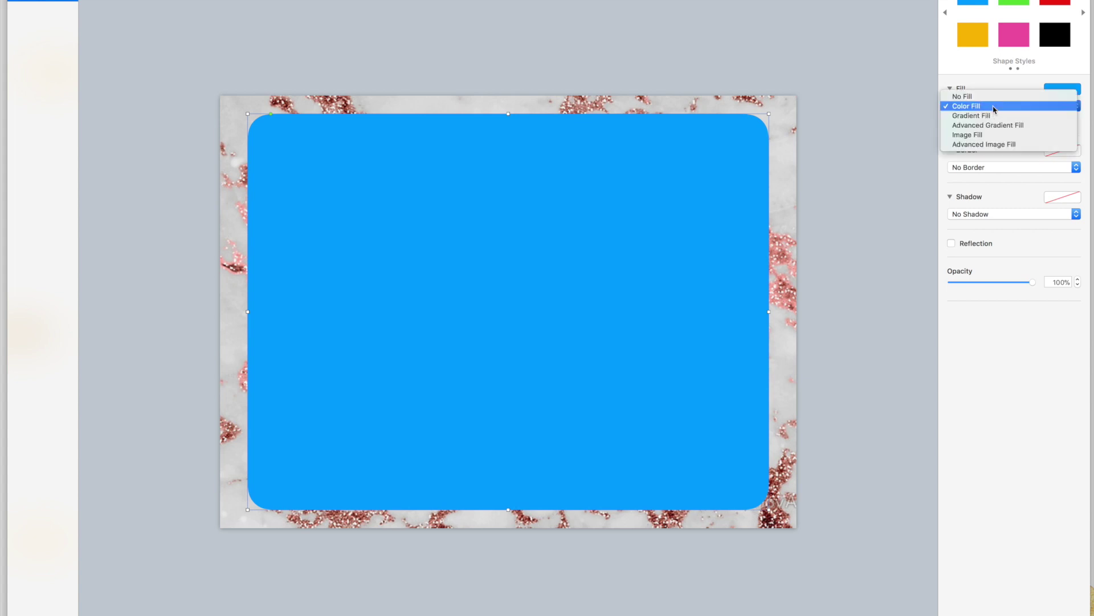
{"action": "left_click", "coordinate": [992, 136]}
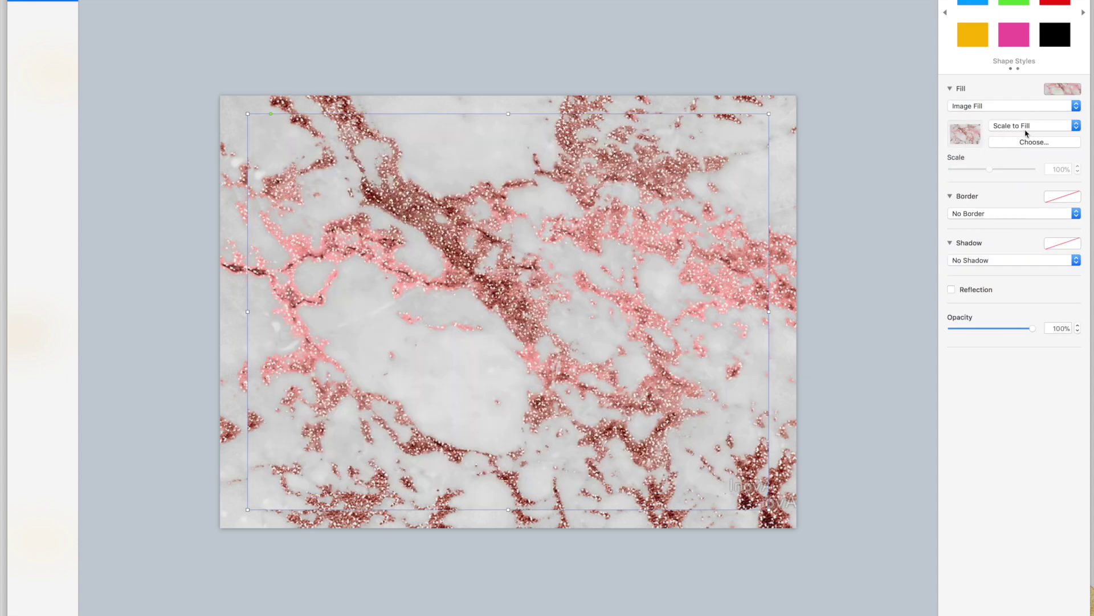
{"action": "left_click", "coordinate": [1034, 142]}
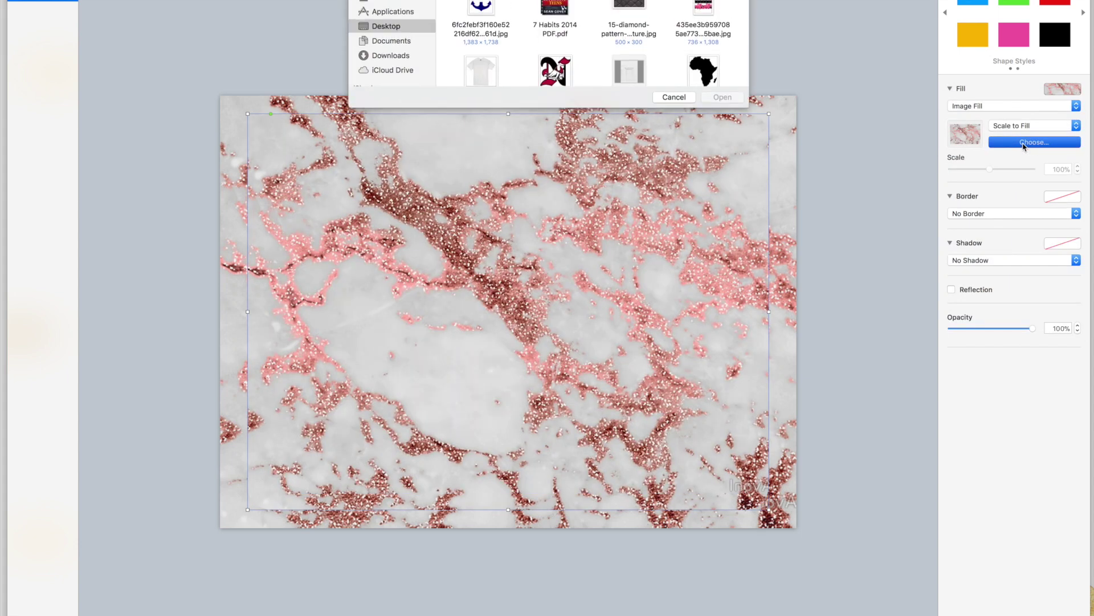
{"action": "scroll", "coordinate": [603, 41], "scroll_direction": "down", "scroll_amount": 3}
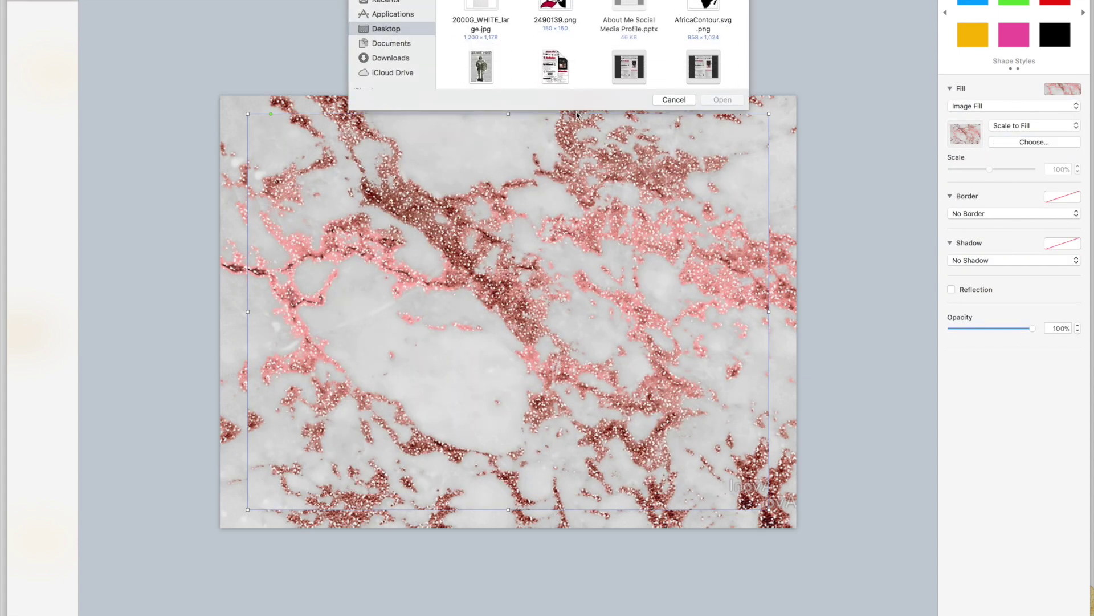
{"action": "scroll", "coordinate": [593, 74], "scroll_direction": "down", "scroll_amount": 10}
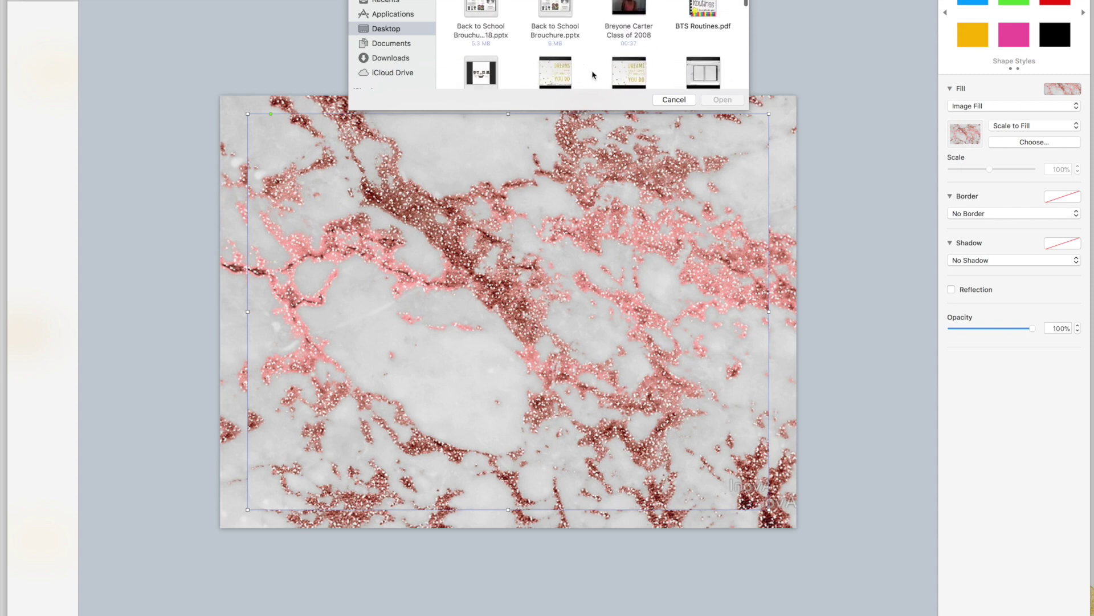
{"action": "scroll", "coordinate": [593, 75], "scroll_direction": "down", "scroll_amount": 5}
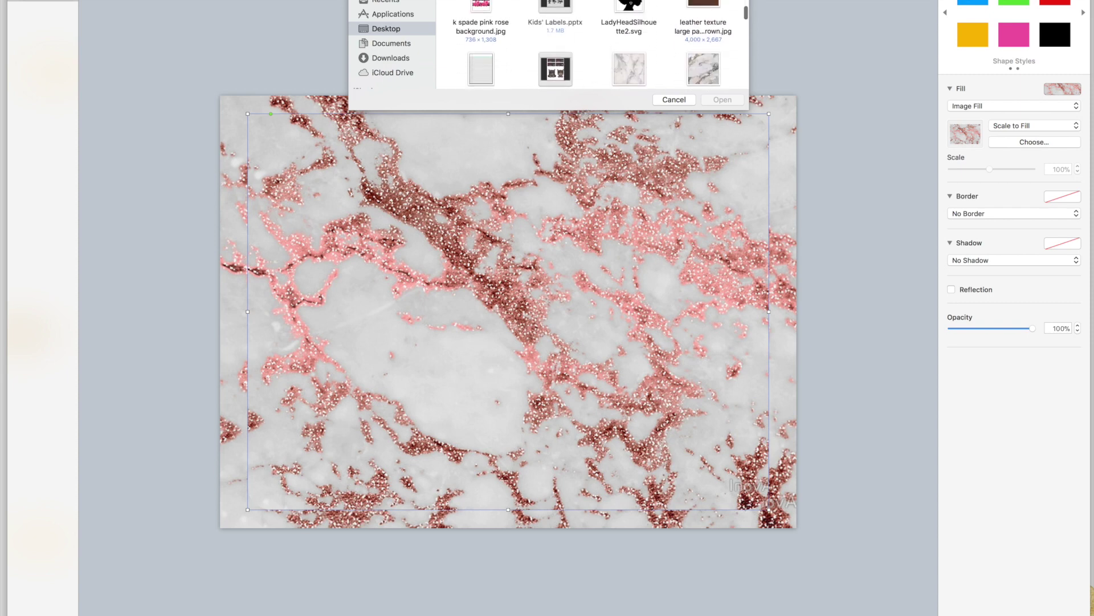
{"action": "left_click", "coordinate": [702, 26]}
{"action": "key", "text": "Return"}
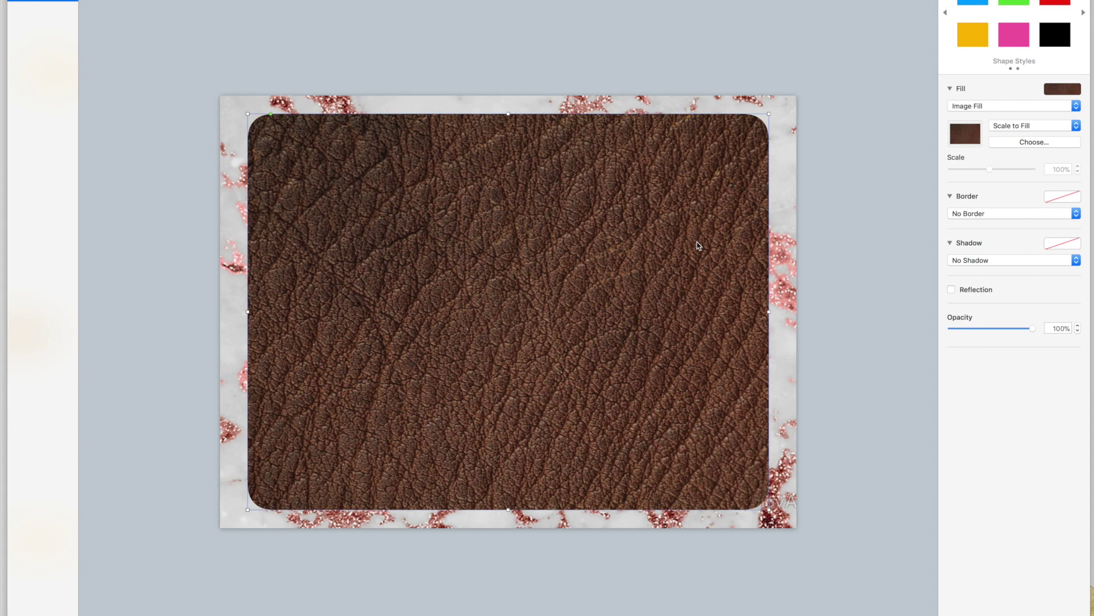
{"action": "left_click", "coordinate": [817, 247]}
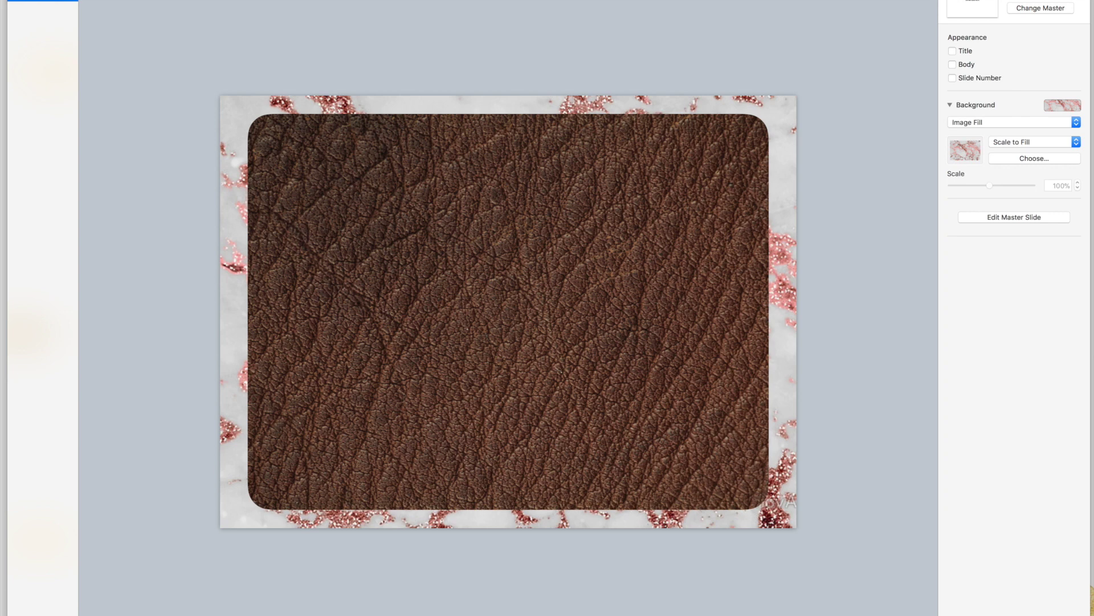
{"action": "left_click", "coordinate": [134, 0]}
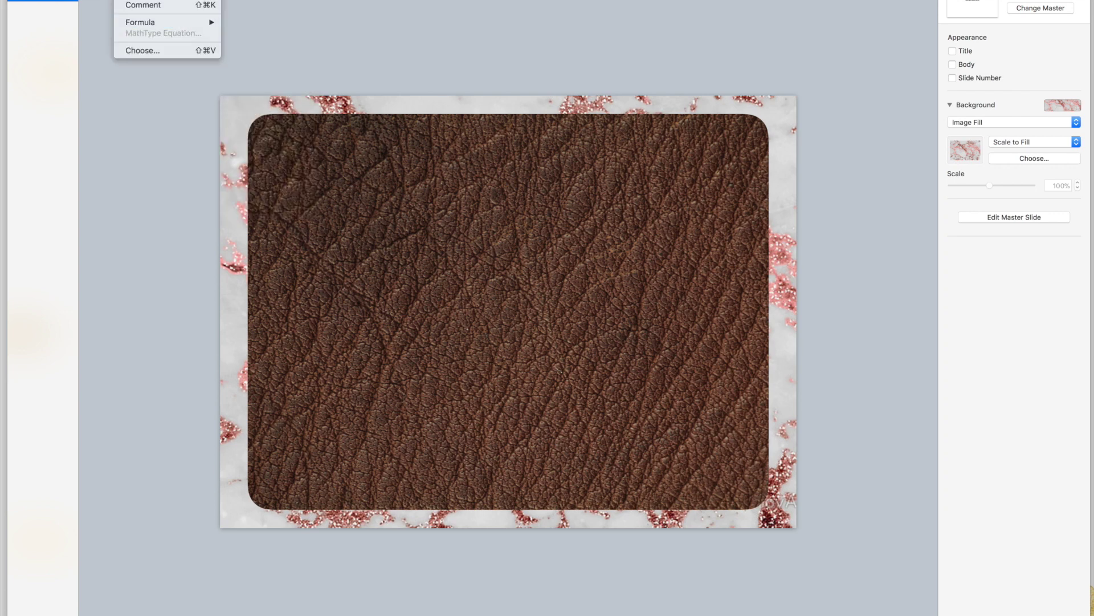
- Insert a second rounded rectangle and size it just inside the leather cover
{"action": "mouse_move", "coordinate": [171, 0]}
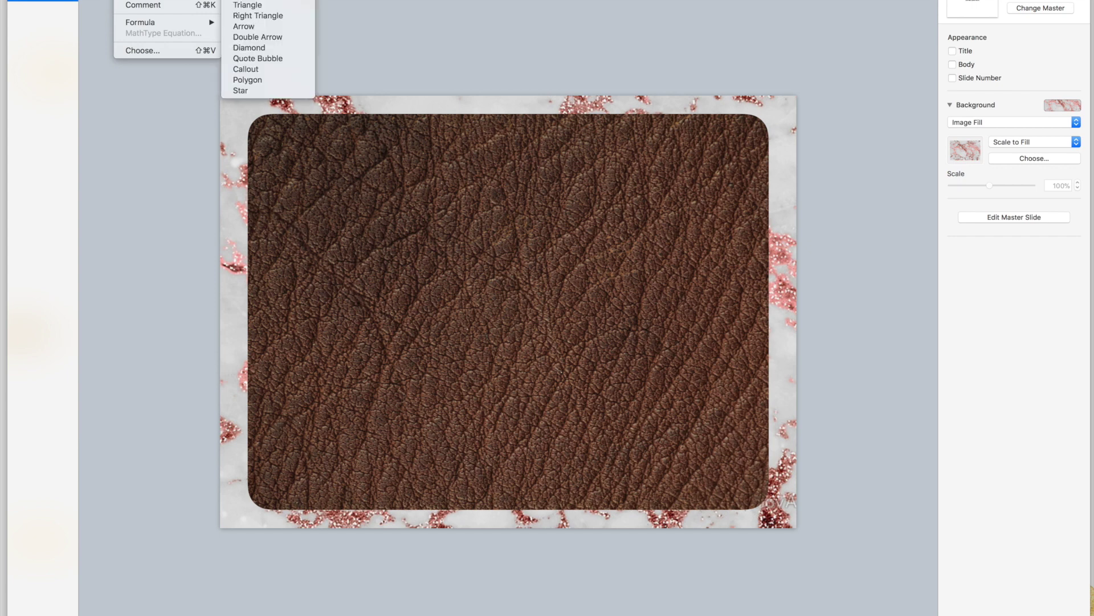
{"action": "left_click", "coordinate": [305, 22]}
{"action": "left_click_drag", "start_coordinate": [520, 319], "coordinate": [762, 500]}
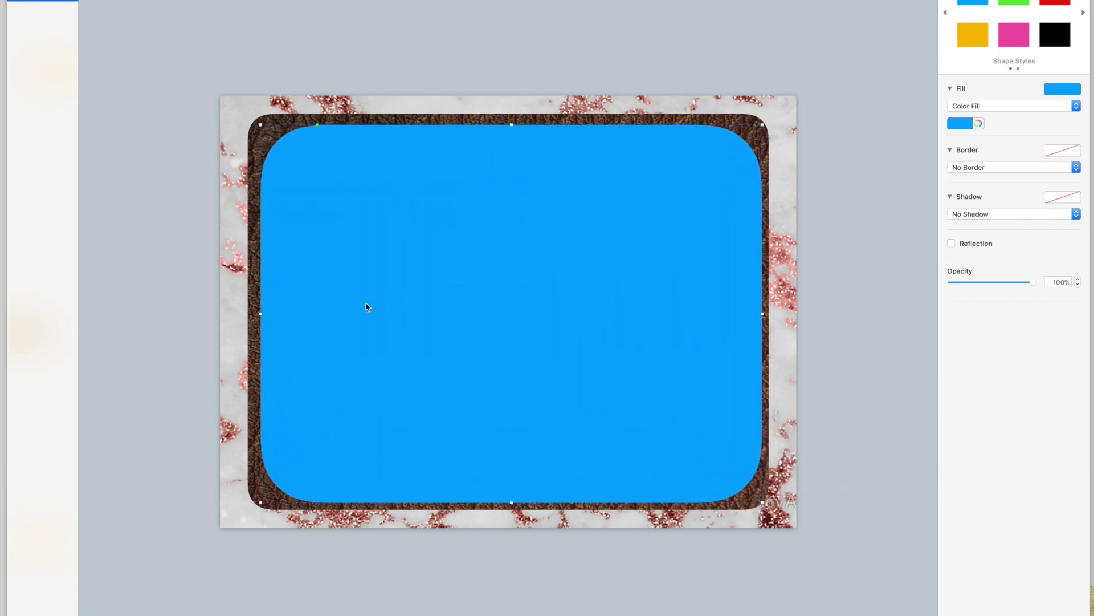
{"action": "left_click_drag", "start_coordinate": [260, 313], "coordinate": [255, 313]}
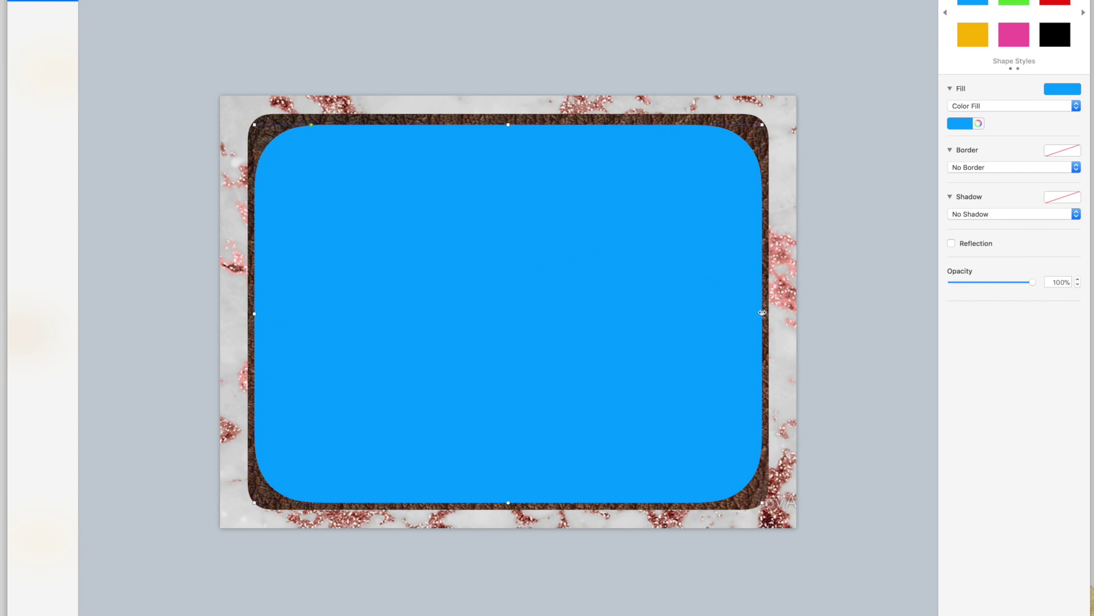
- Set the new shape to No Fill with a Line border
{"action": "left_click", "coordinate": [985, 108]}
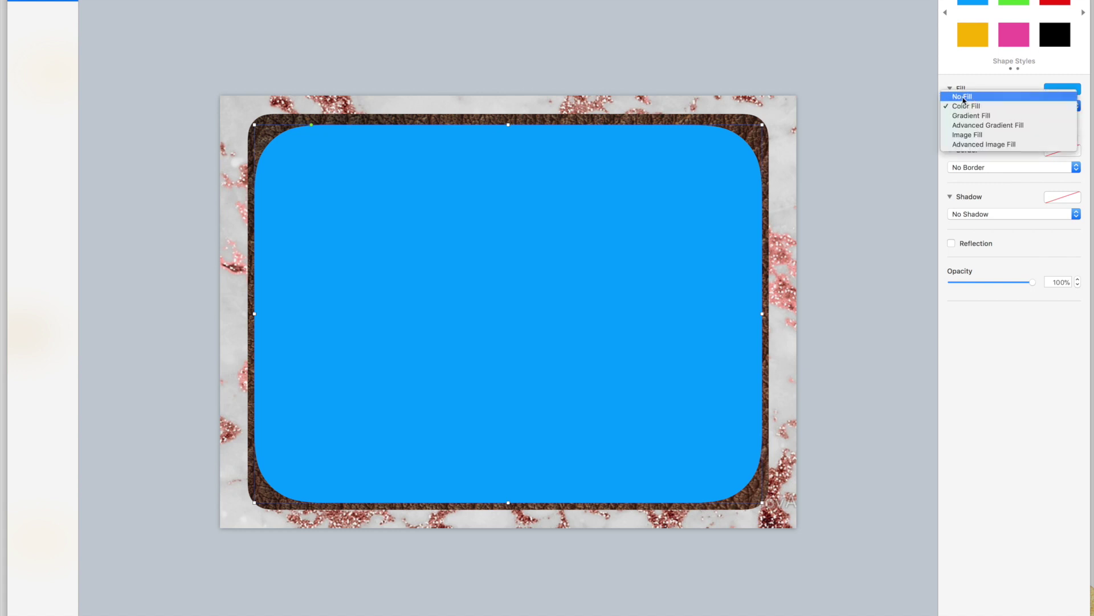
{"action": "left_click", "coordinate": [958, 99]}
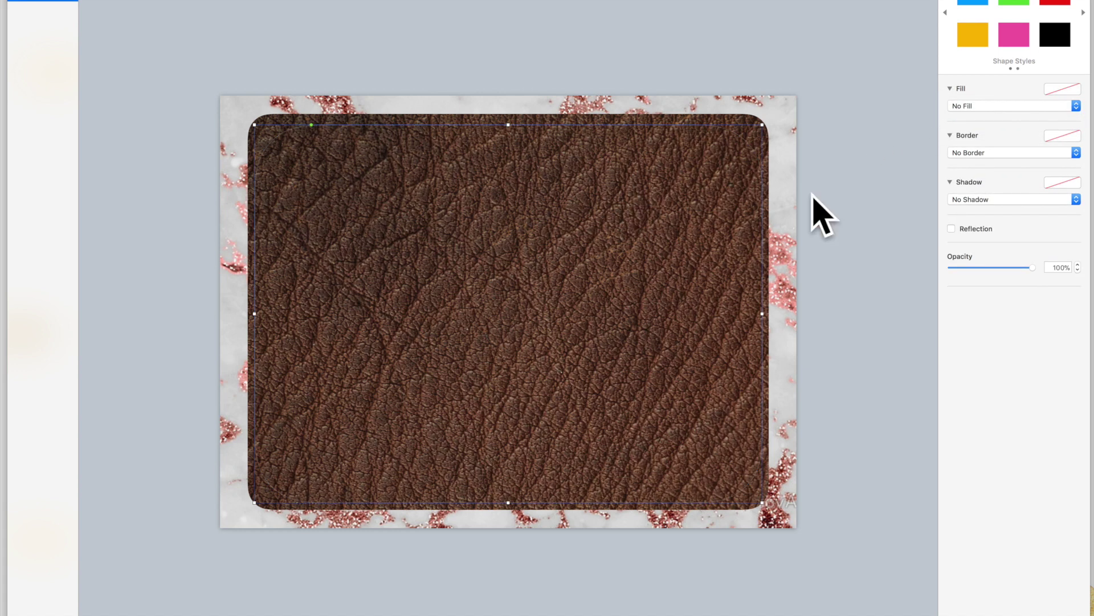
{"action": "left_click", "coordinate": [995, 153]}
{"action": "left_click", "coordinate": [992, 164]}
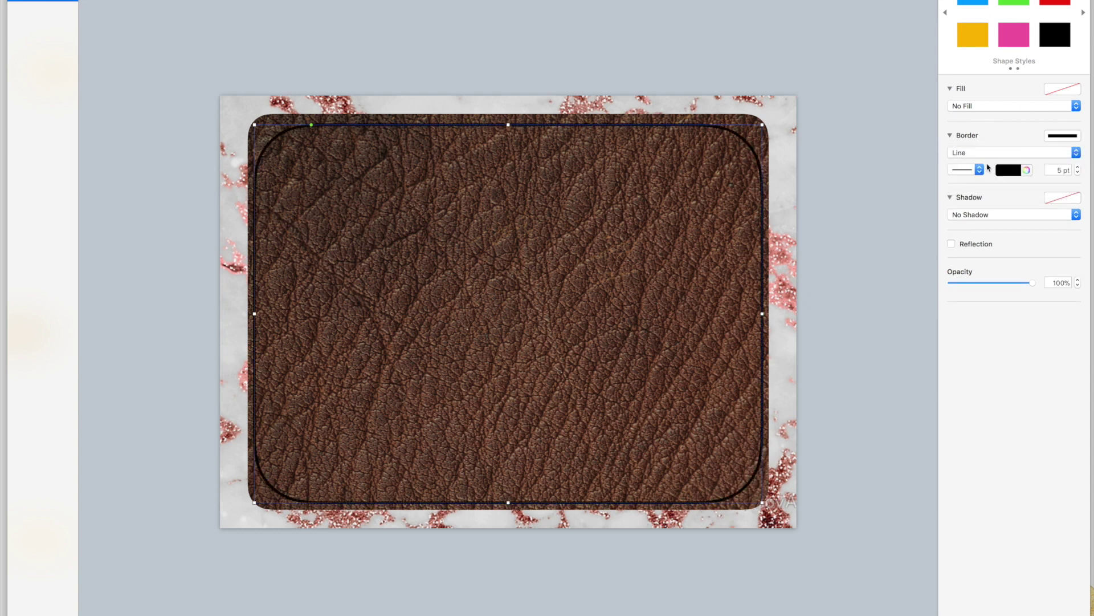
{"action": "left_click", "coordinate": [766, 132]}
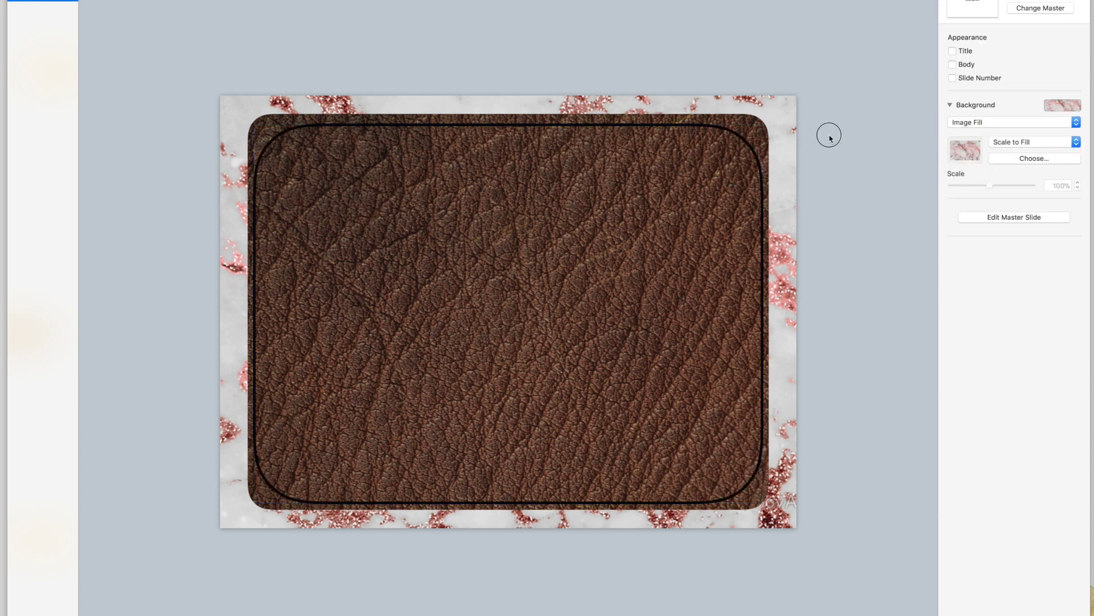
{"action": "left_click", "coordinate": [738, 139]}
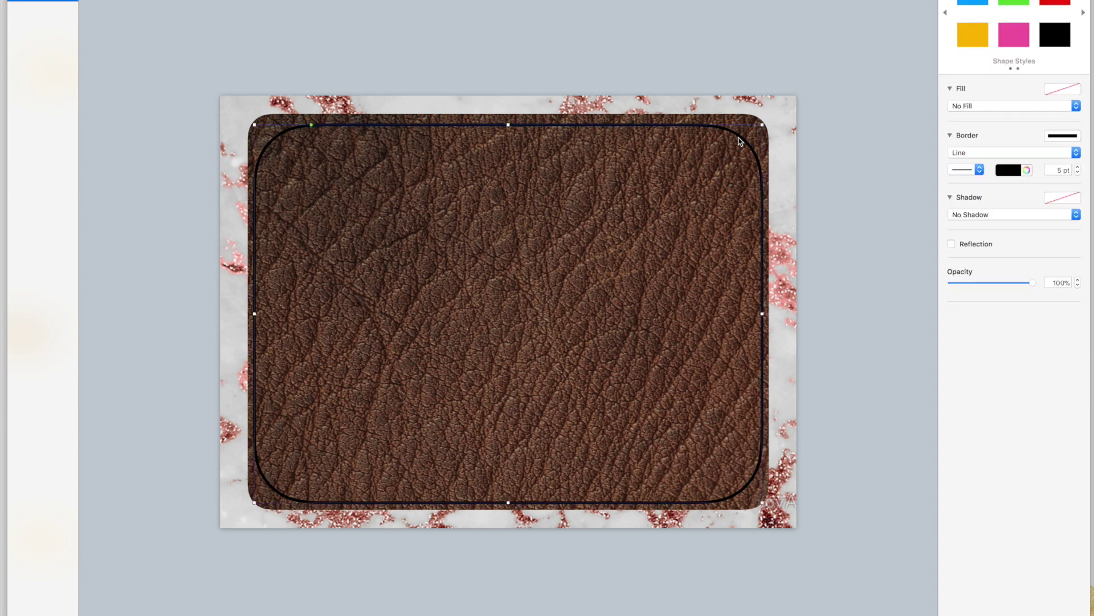
- Make the outline a thin dashed 2 pt stitch and adjust its corner radius
{"action": "left_click", "coordinate": [979, 169]}
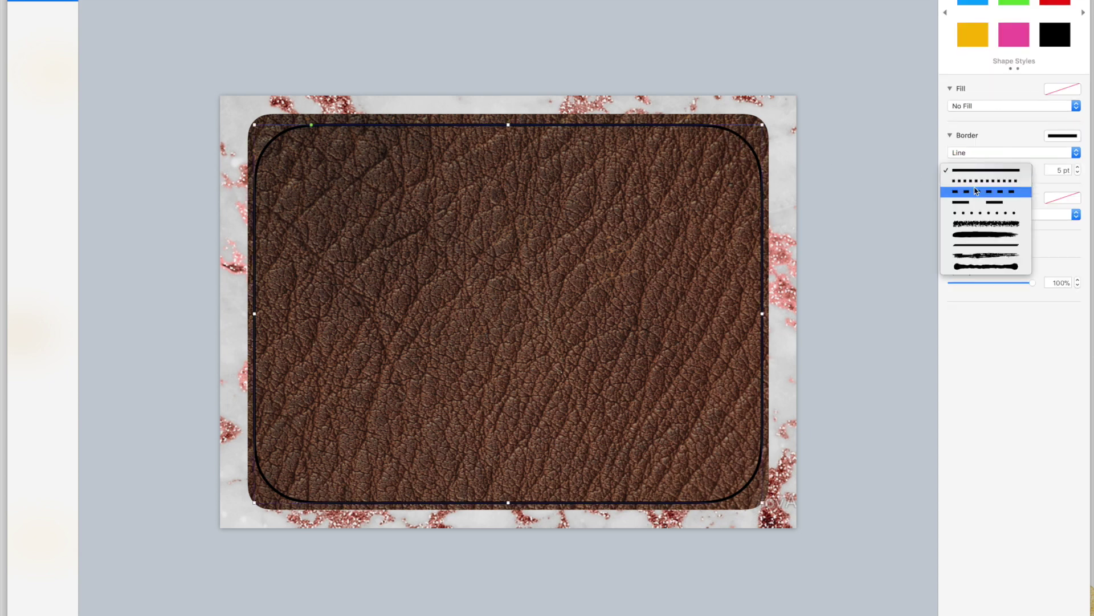
{"action": "left_click", "coordinate": [982, 192]}
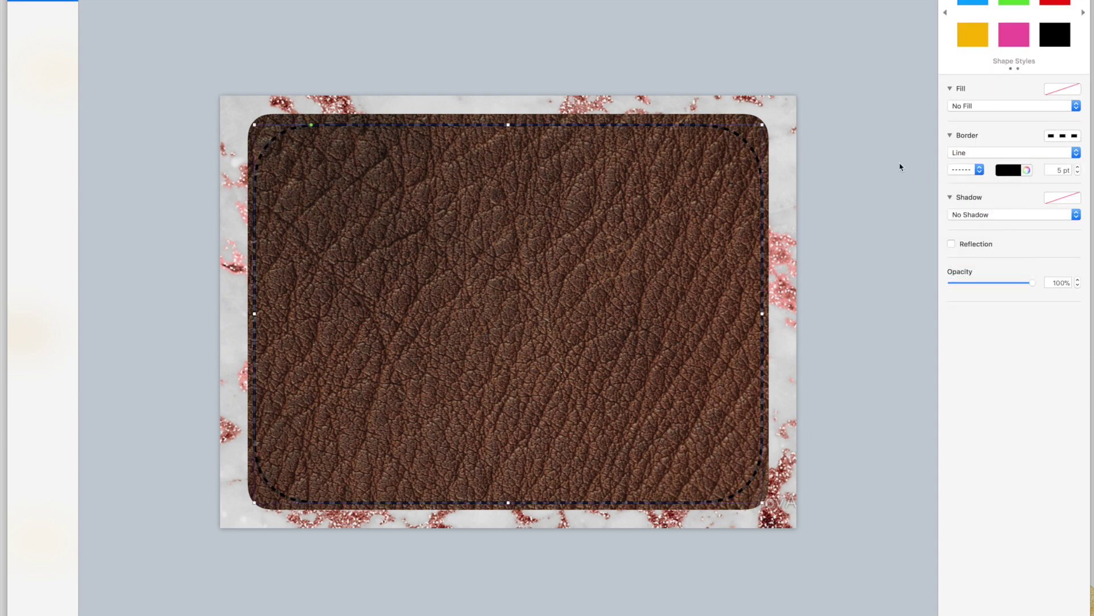
{"action": "left_click", "coordinate": [1077, 173]}
{"action": "left_click", "coordinate": [1078, 173]}
{"action": "left_click", "coordinate": [864, 148]}
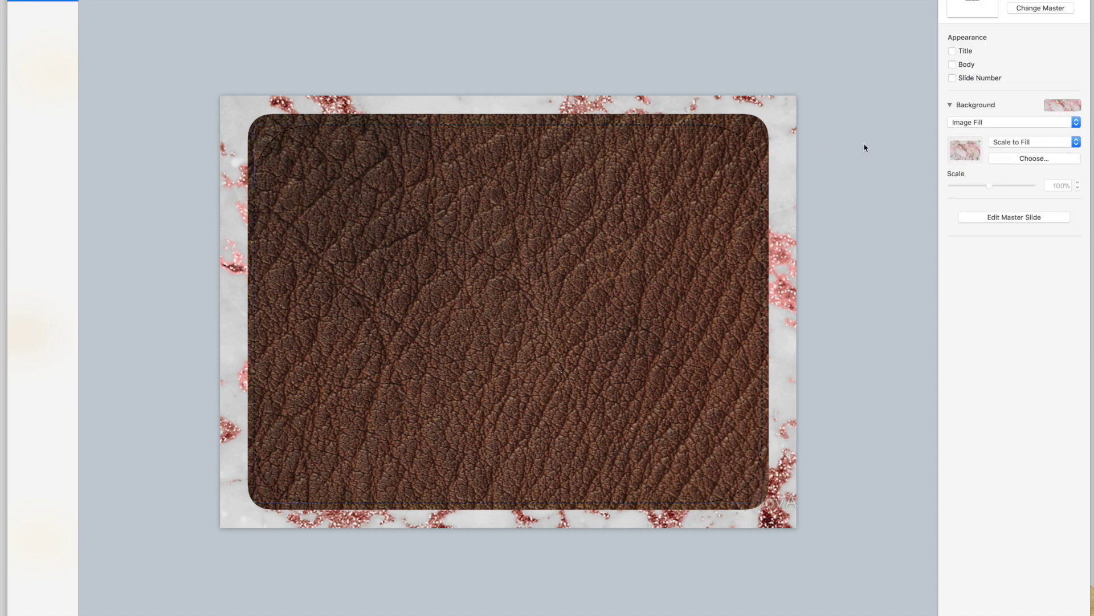
{"action": "left_click", "coordinate": [714, 132]}
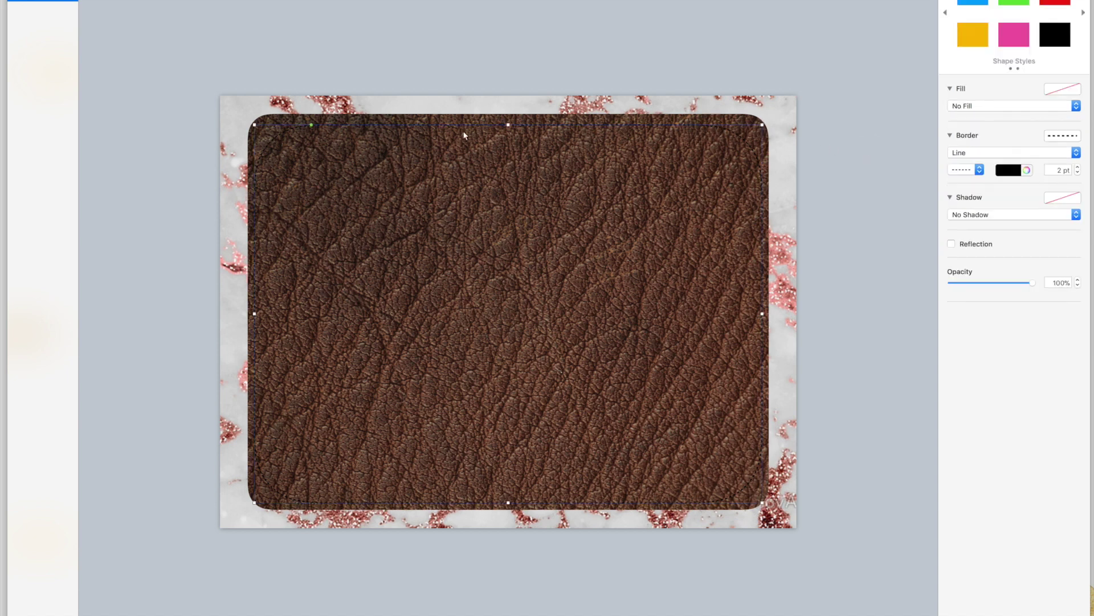
{"action": "left_click_drag", "start_coordinate": [311, 125], "coordinate": [285, 114]}
{"action": "left_click", "coordinate": [1027, 170]}
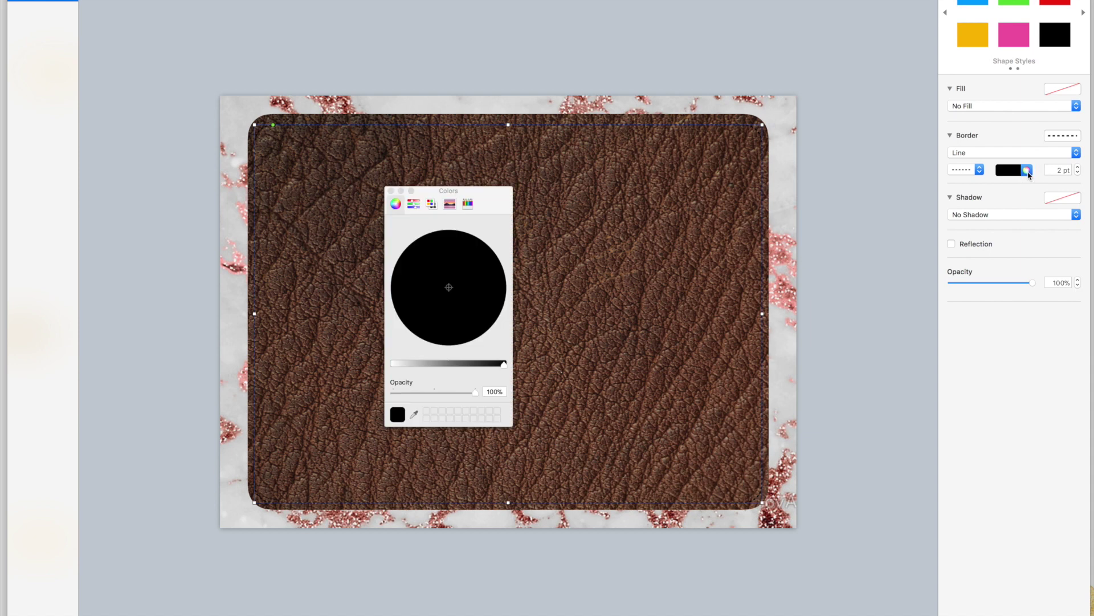
- Colour the dashed stitching with the pale rose pink sampled from the marble
{"action": "left_click", "coordinate": [414, 414]}
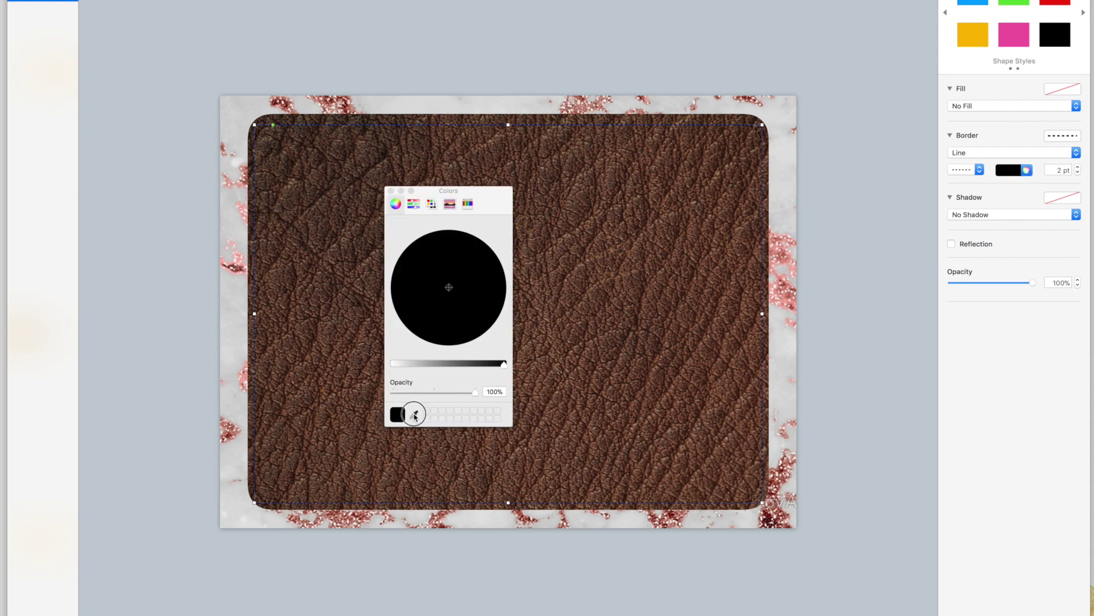
{"action": "left_click", "coordinate": [776, 292]}
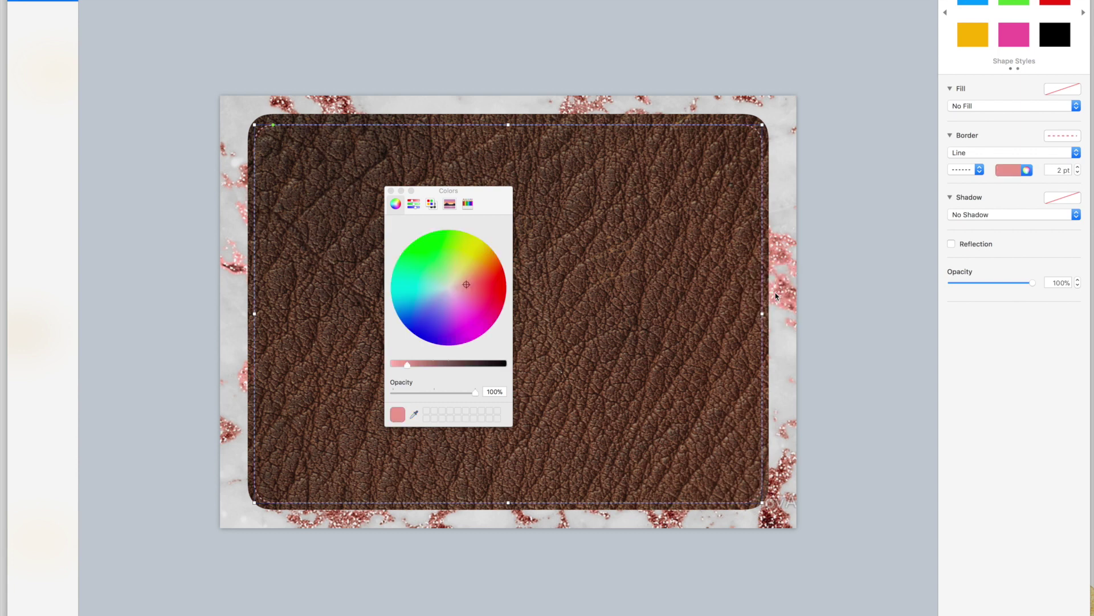
{"action": "left_click", "coordinate": [391, 191]}
{"action": "left_click", "coordinate": [805, 267]}
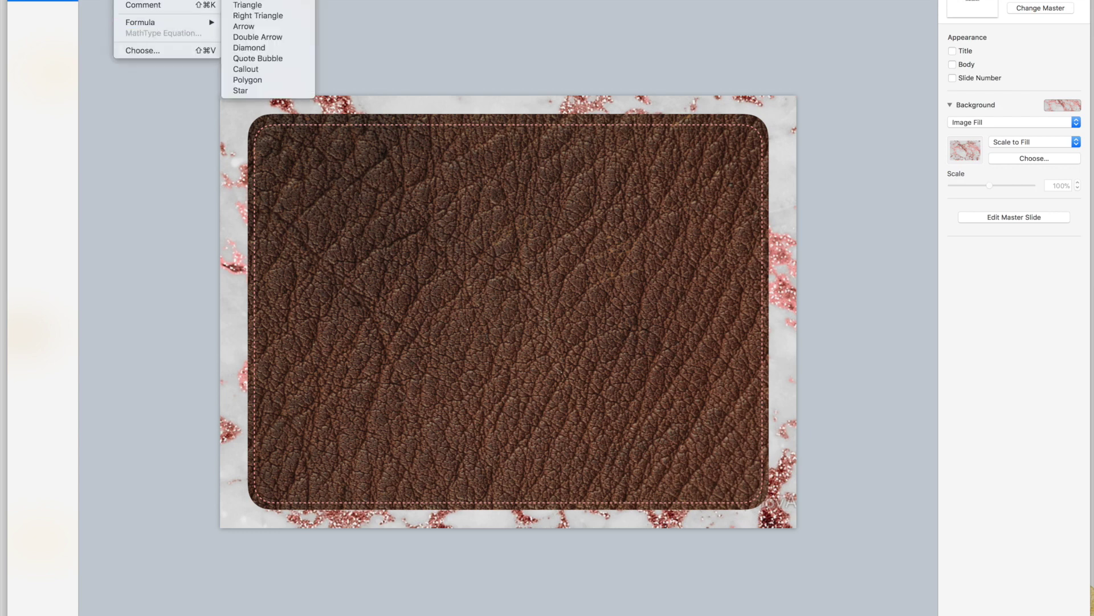
- Insert a rounded rectangle and stretch it to fill the inside of the notebook cover
{"action": "left_click", "coordinate": [251, 0]}
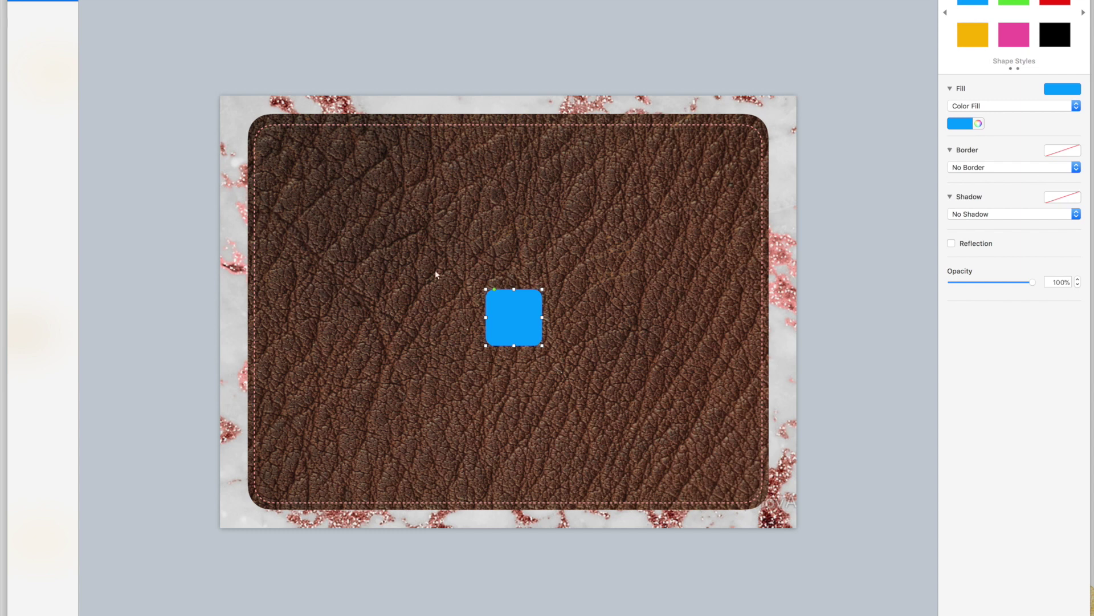
{"action": "left_click_drag", "start_coordinate": [508, 313], "coordinate": [752, 500]}
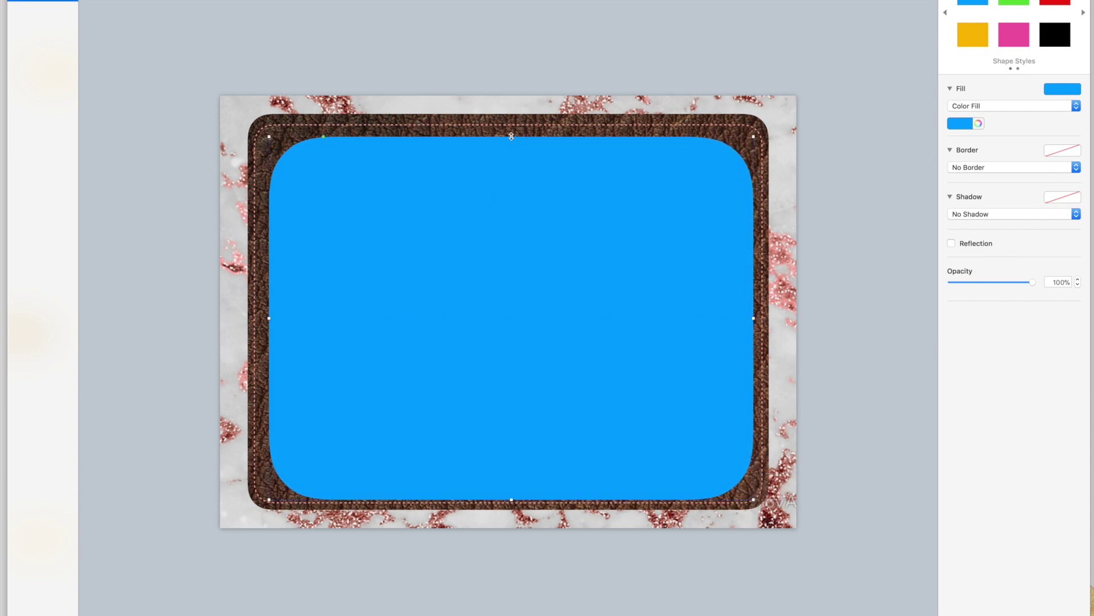
{"action": "left_click_drag", "start_coordinate": [511, 137], "coordinate": [511, 133]}
{"action": "left_click_drag", "start_coordinate": [541, 369], "coordinate": [539, 367]}
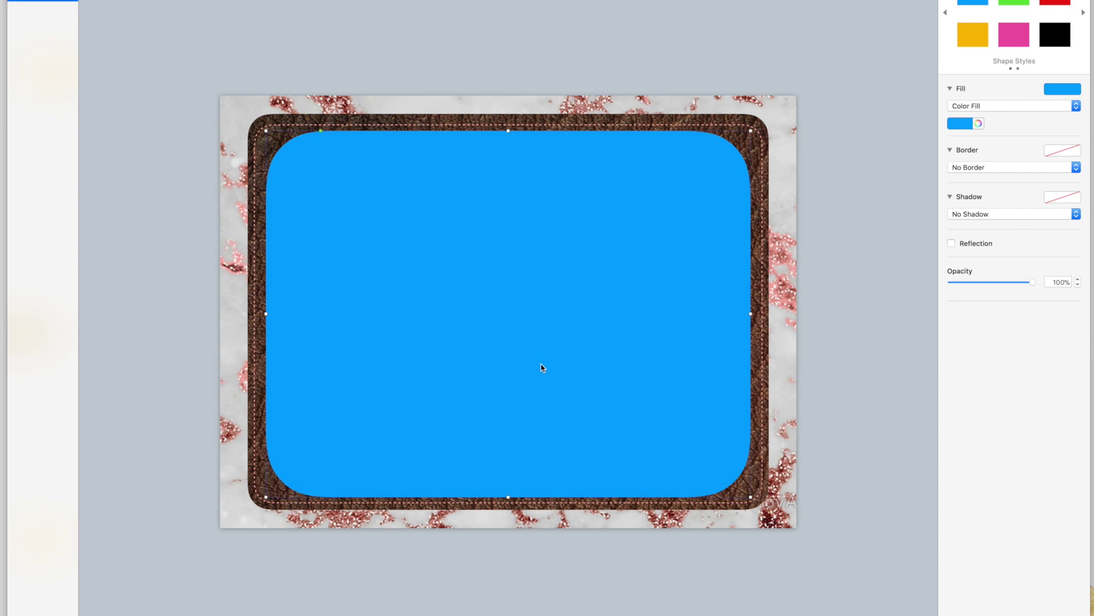
- Fill the new shape white using the Snow pencil swatch
{"action": "left_click", "coordinate": [978, 124]}
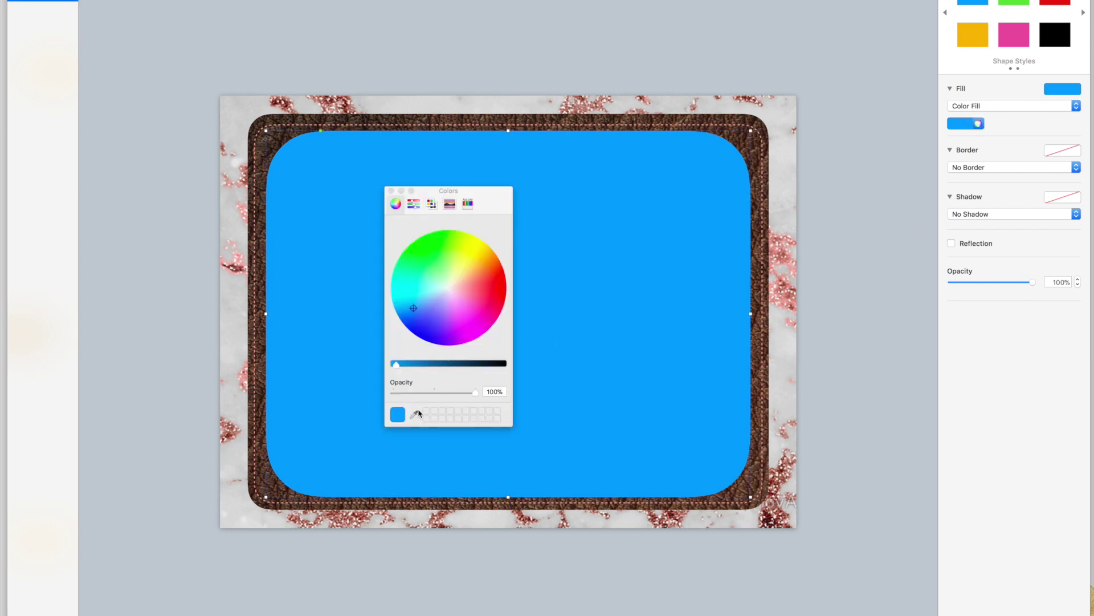
{"action": "left_click", "coordinate": [467, 204]}
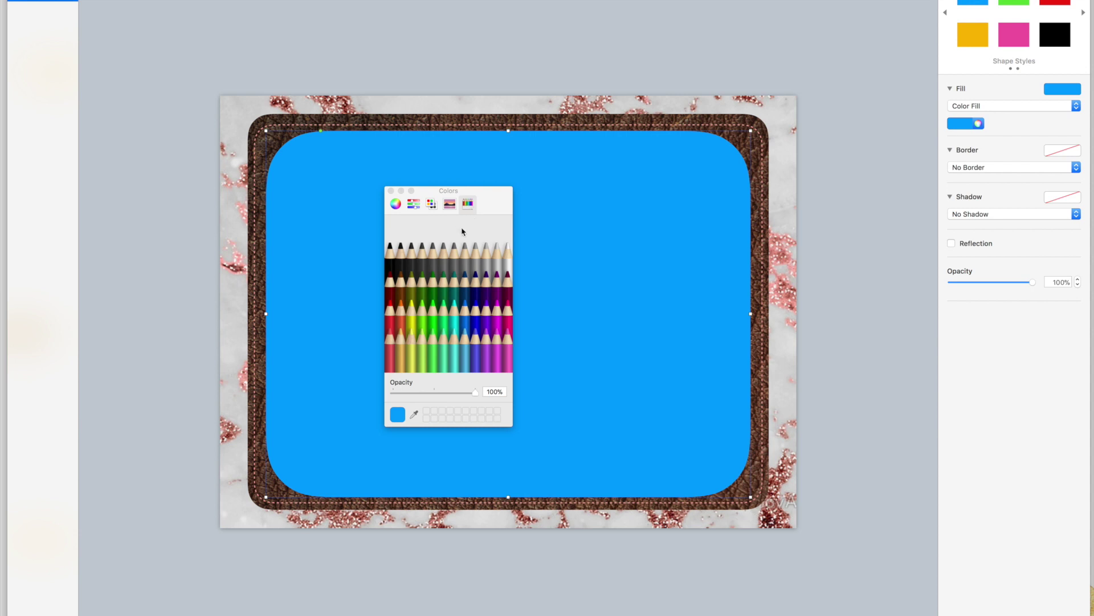
{"action": "left_click", "coordinate": [509, 253]}
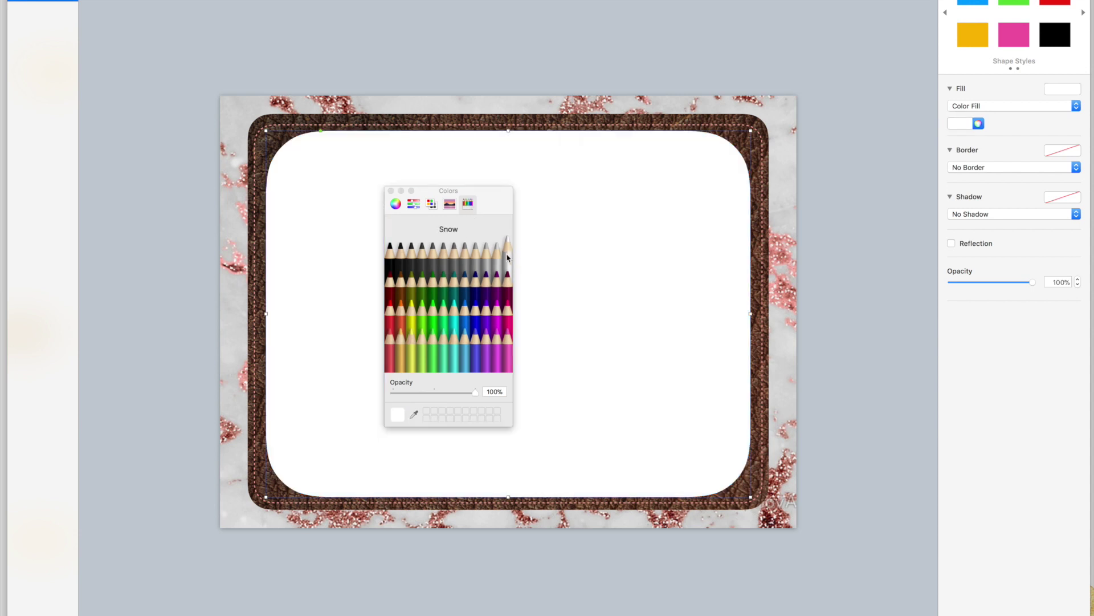
{"action": "left_click", "coordinate": [391, 192]}
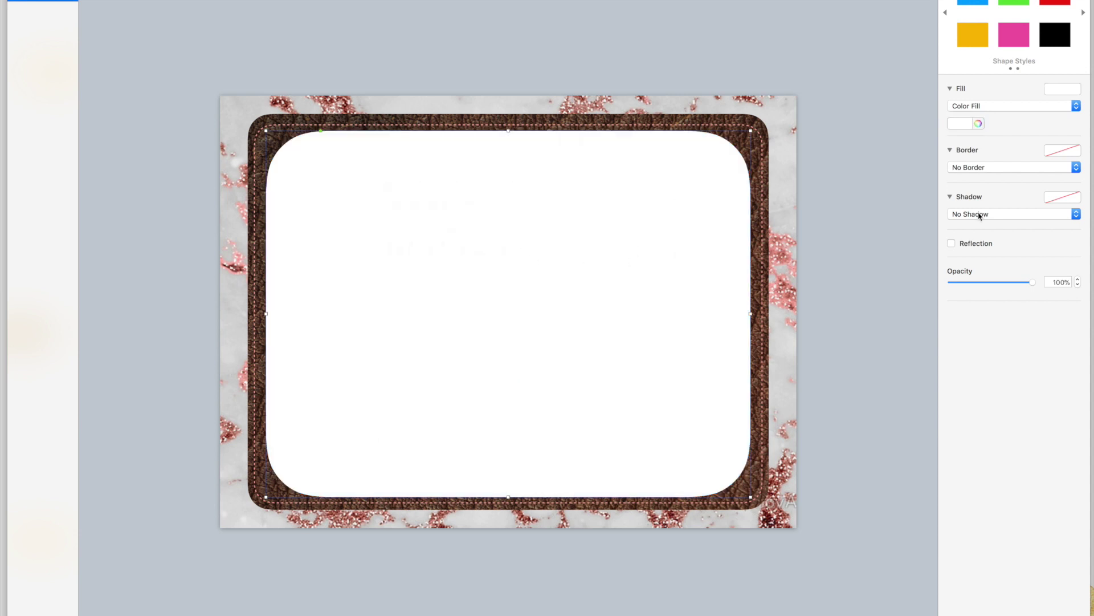
{"action": "left_click", "coordinate": [979, 123]}
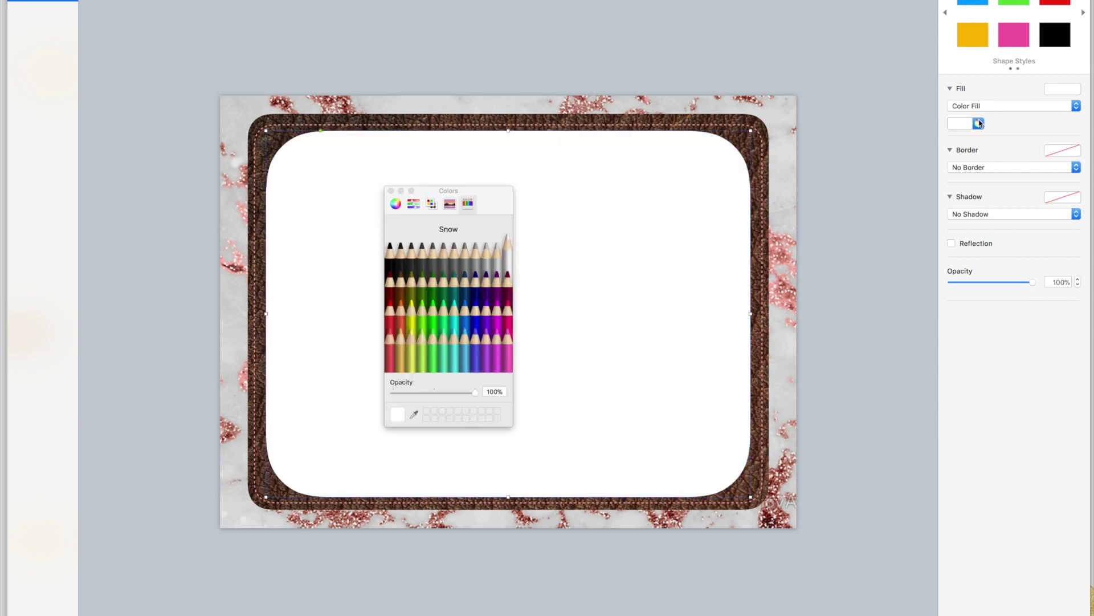
{"action": "left_click", "coordinate": [391, 191]}
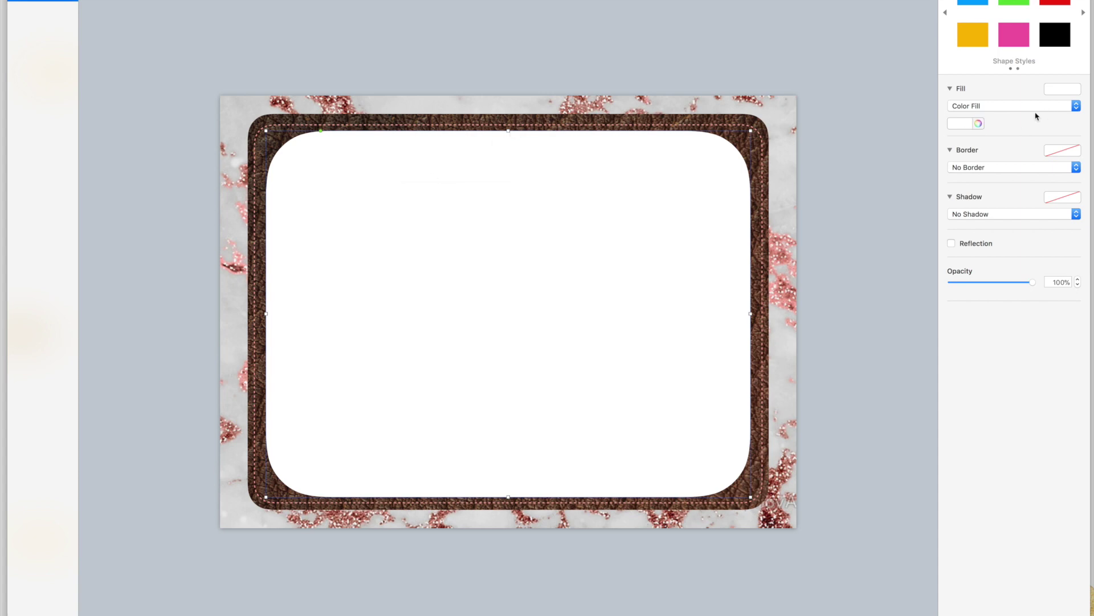
- Give the page a solid grey 2 pt line border
{"action": "left_click", "coordinate": [1010, 167]}
{"action": "left_click", "coordinate": [992, 178]}
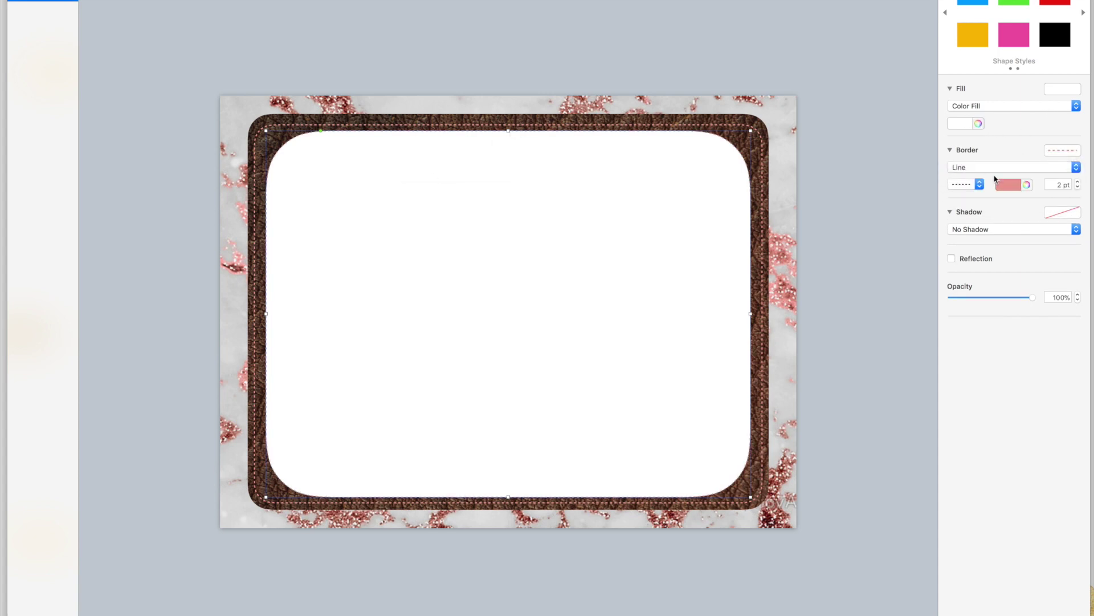
{"action": "left_click", "coordinate": [980, 183]}
{"action": "left_click", "coordinate": [980, 163]}
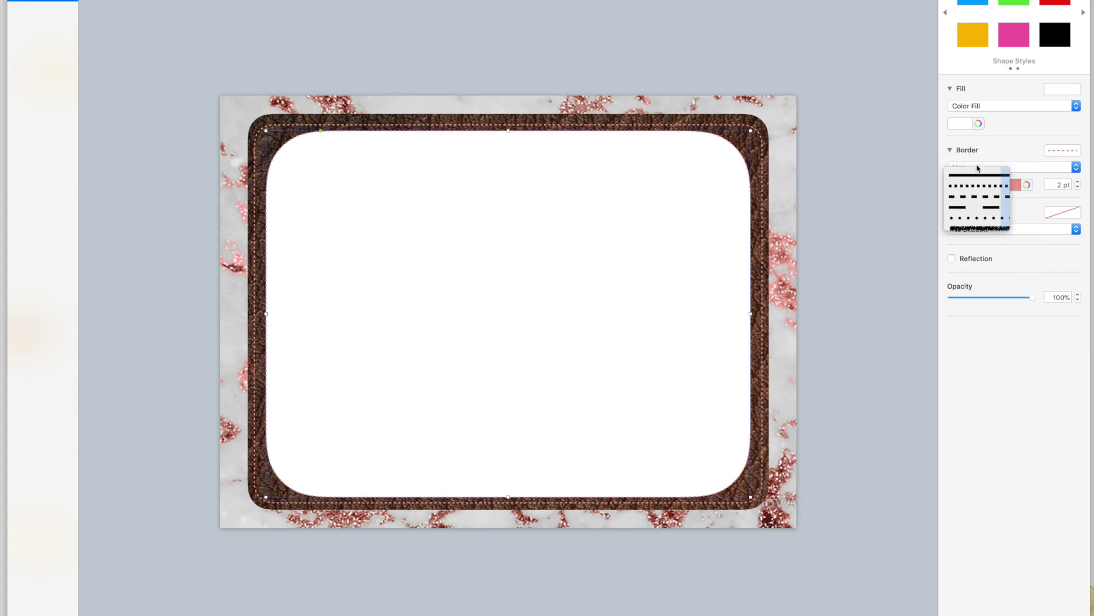
{"action": "left_click", "coordinate": [1027, 185]}
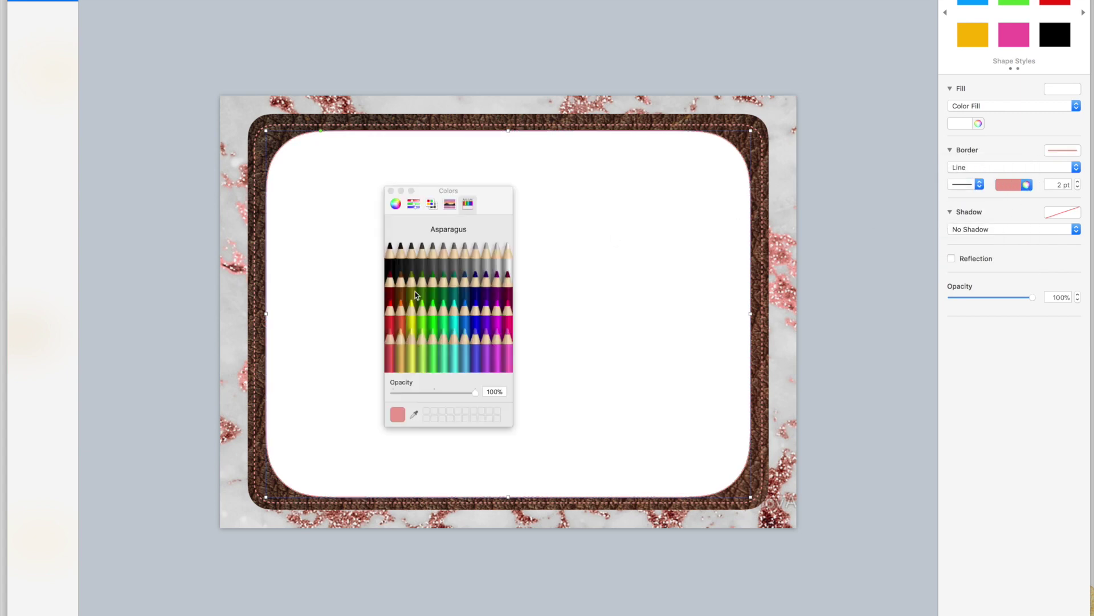
{"action": "left_click", "coordinate": [457, 263]}
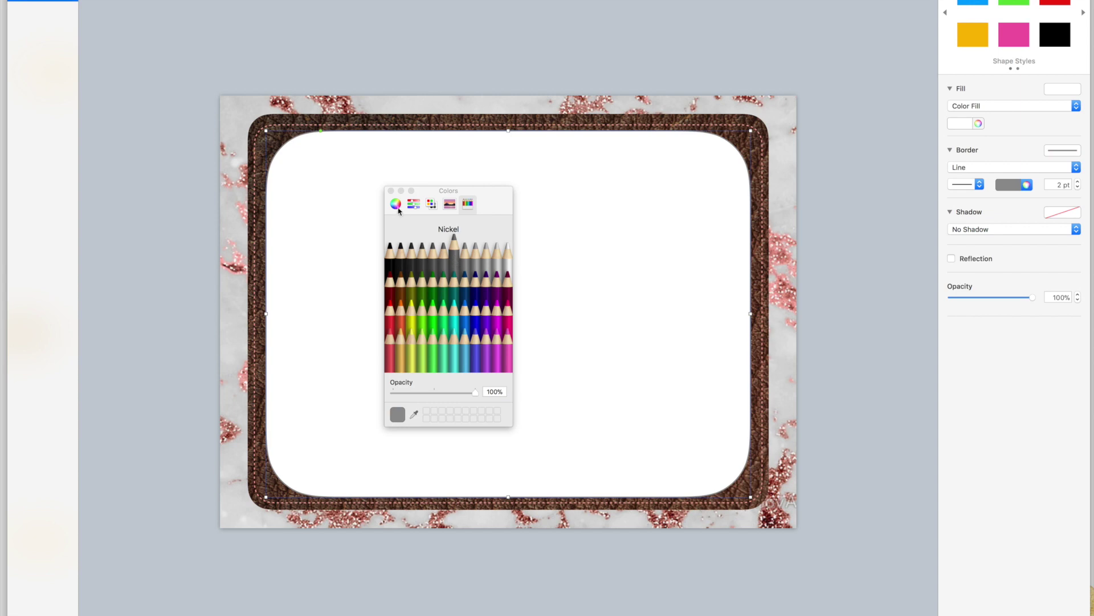
{"action": "left_click", "coordinate": [391, 191]}
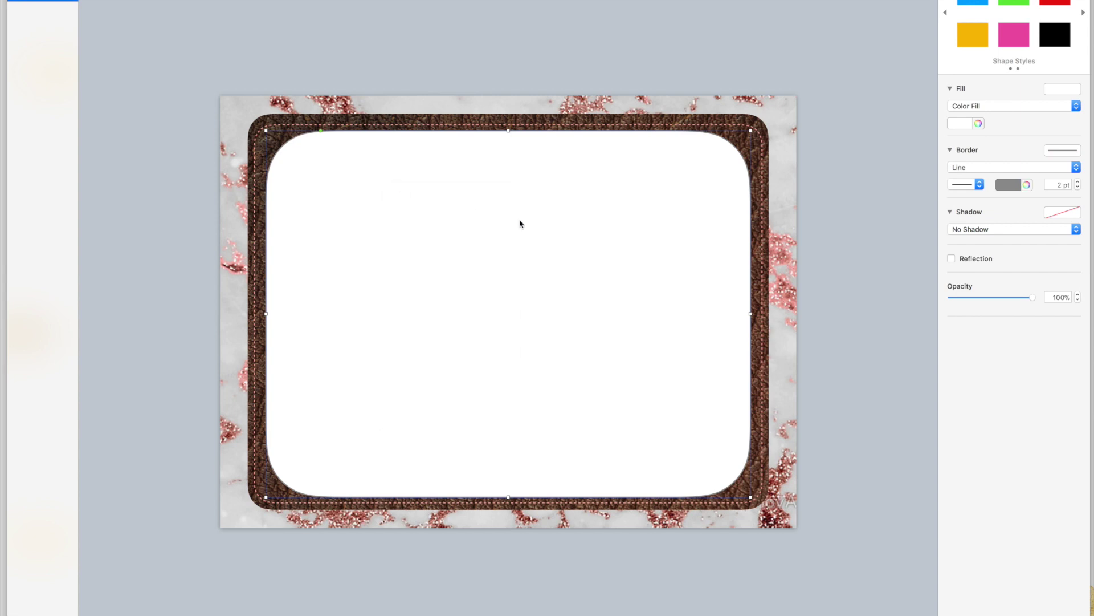
{"action": "left_click", "coordinate": [824, 266]}
{"action": "left_click", "coordinate": [746, 276]}
- Sharpen the page corners to about 19 pt and add a narrower, centred duplicate page
{"action": "left_click_drag", "start_coordinate": [319, 130], "coordinate": [296, 125]}
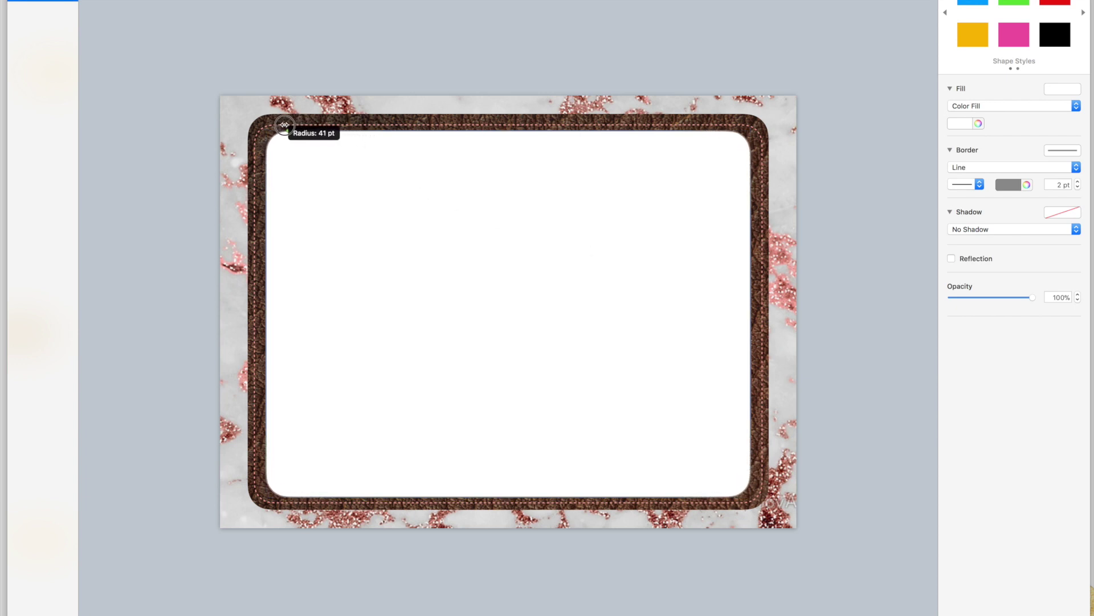
{"action": "left_click_drag", "start_coordinate": [285, 125], "coordinate": [277, 128]}
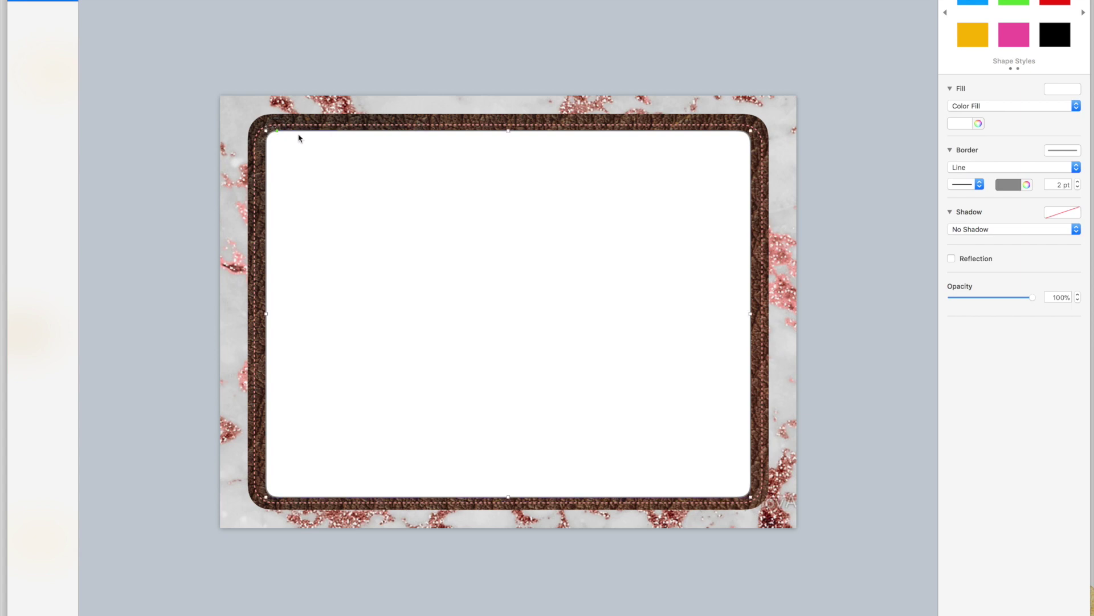
{"action": "right_click", "coordinate": [596, 200]}
{"action": "left_click", "coordinate": [643, 267]}
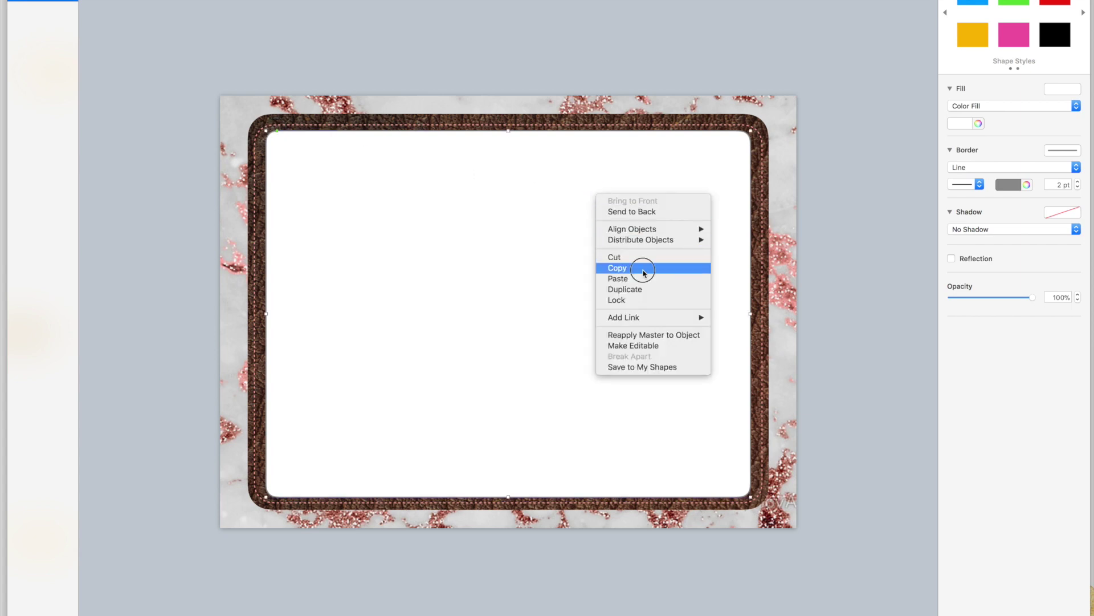
{"action": "right_click", "coordinate": [590, 250]}
{"action": "left_click", "coordinate": [634, 330]}
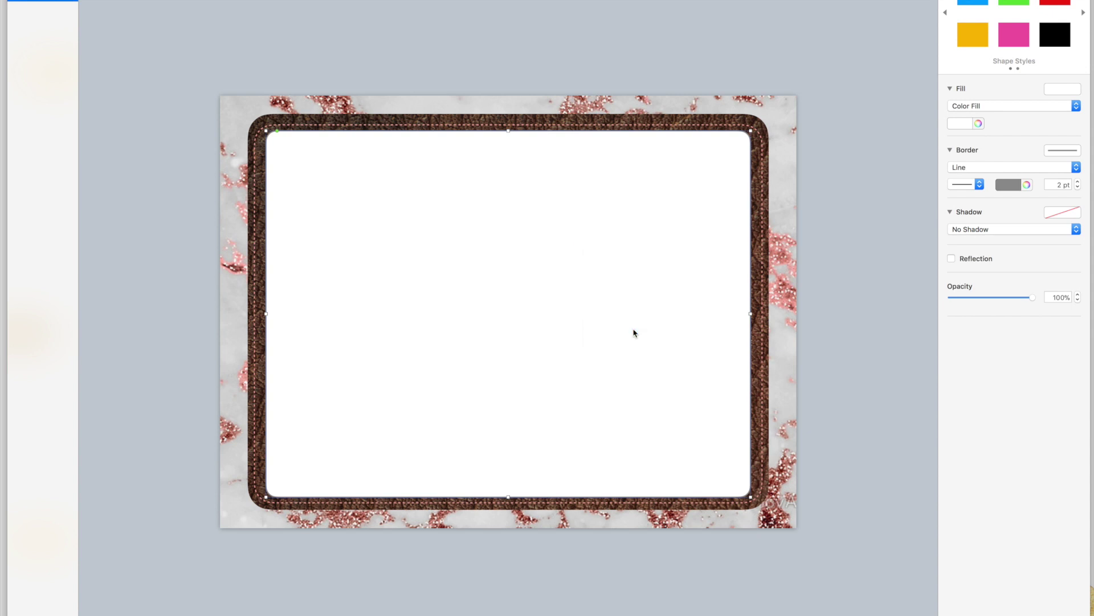
{"action": "left_click_drag", "start_coordinate": [636, 221], "coordinate": [643, 246]}
{"action": "left_click_drag", "start_coordinate": [752, 313], "coordinate": [741, 312]}
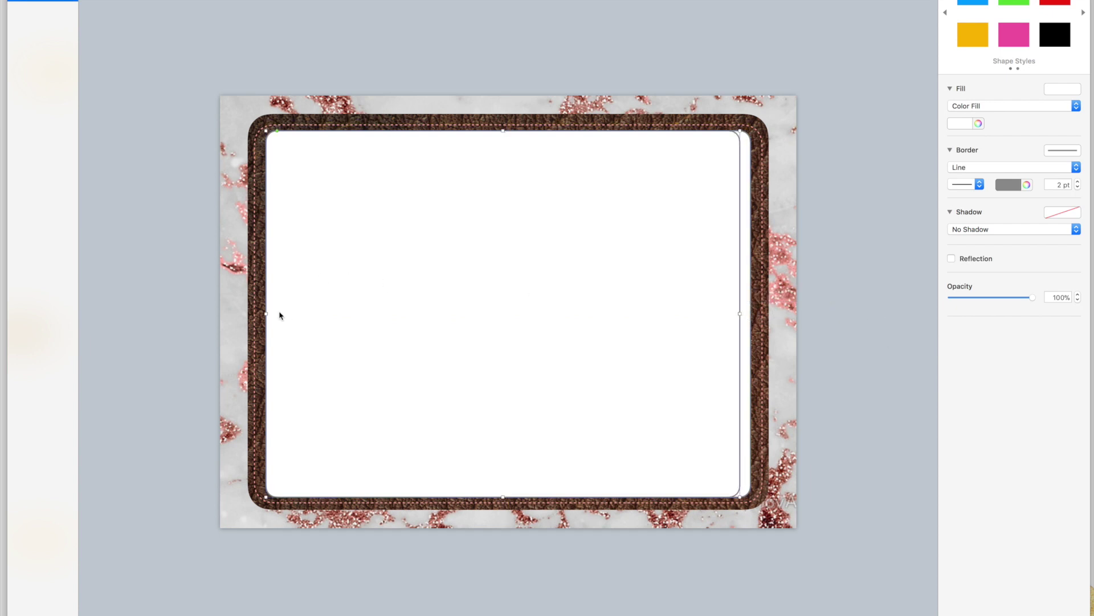
{"action": "left_click_drag", "start_coordinate": [266, 313], "coordinate": [277, 313]}
{"action": "left_click", "coordinate": [893, 354]}
- Add another narrower centred page copy and place the spiral binding image down the middle
{"action": "left_click", "coordinate": [640, 338]}
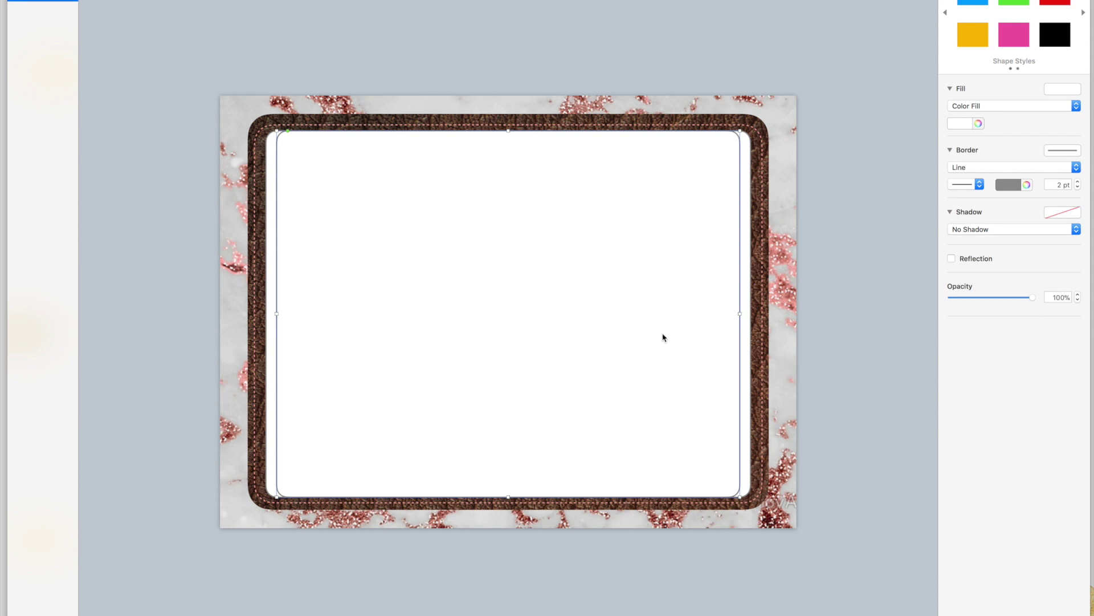
{"action": "left_click", "coordinate": [855, 329]}
{"action": "key", "text": "super+a"}
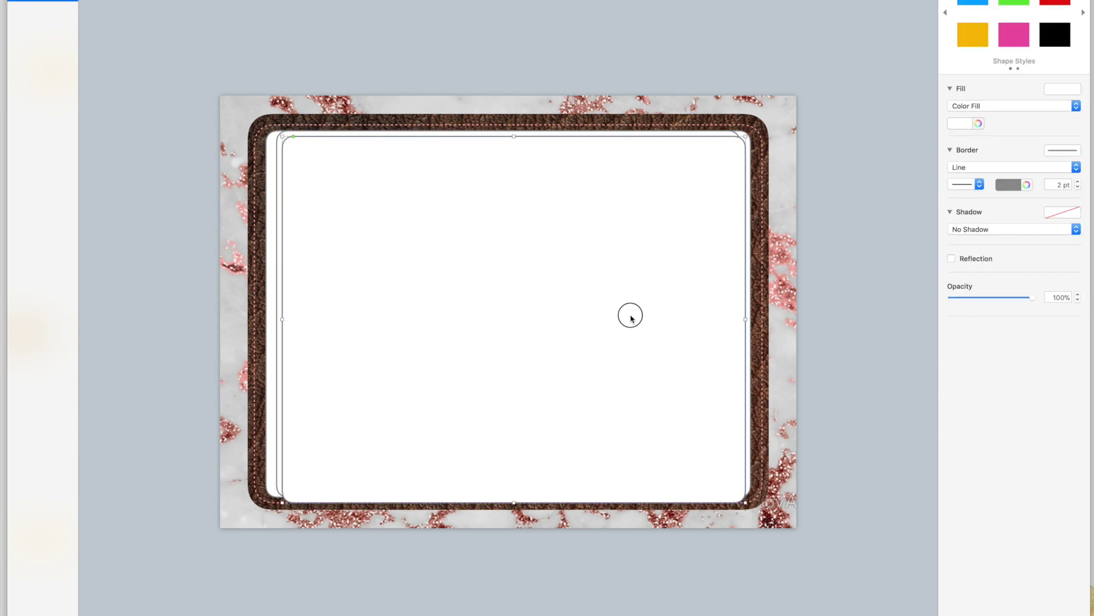
{"action": "left_click_drag", "start_coordinate": [630, 315], "coordinate": [622, 314]}
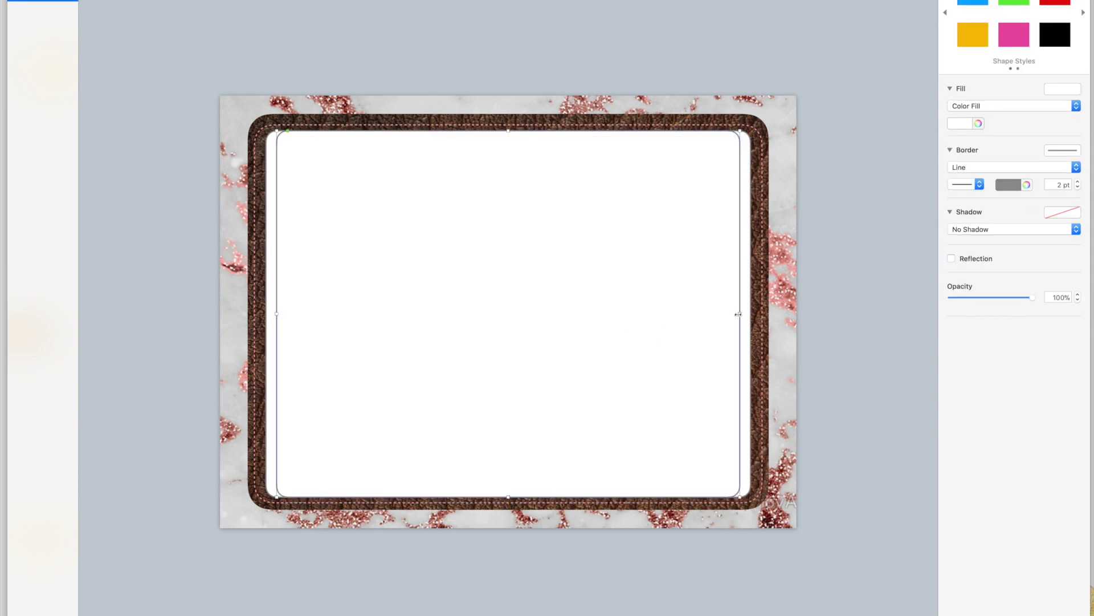
{"action": "left_click_drag", "start_coordinate": [739, 314], "coordinate": [729, 313]}
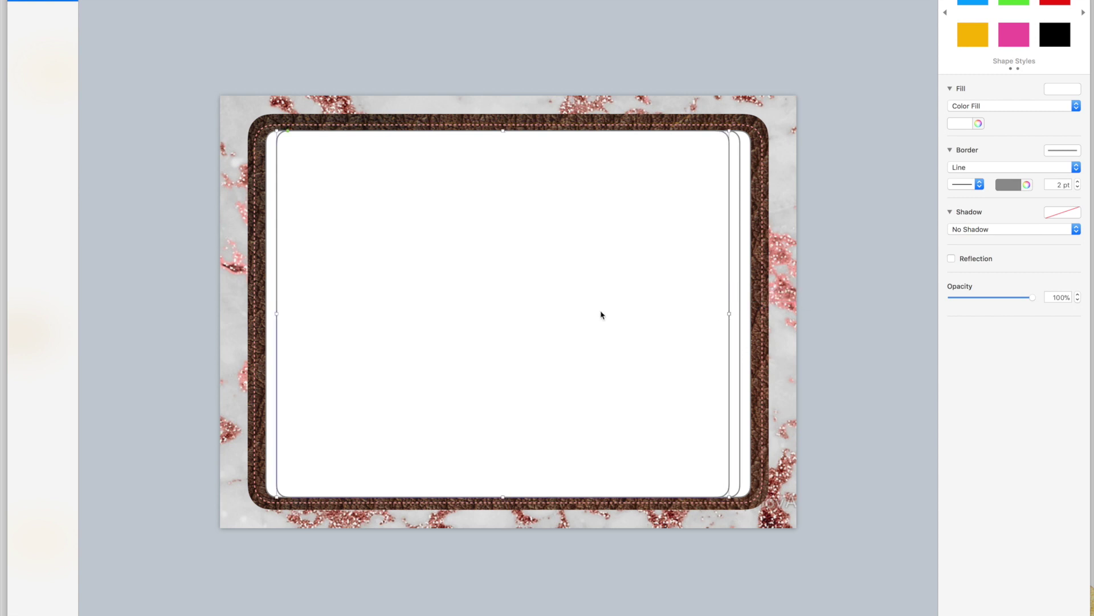
{"action": "left_click_drag", "start_coordinate": [277, 313], "coordinate": [289, 314]}
{"action": "left_click", "coordinate": [838, 360]}
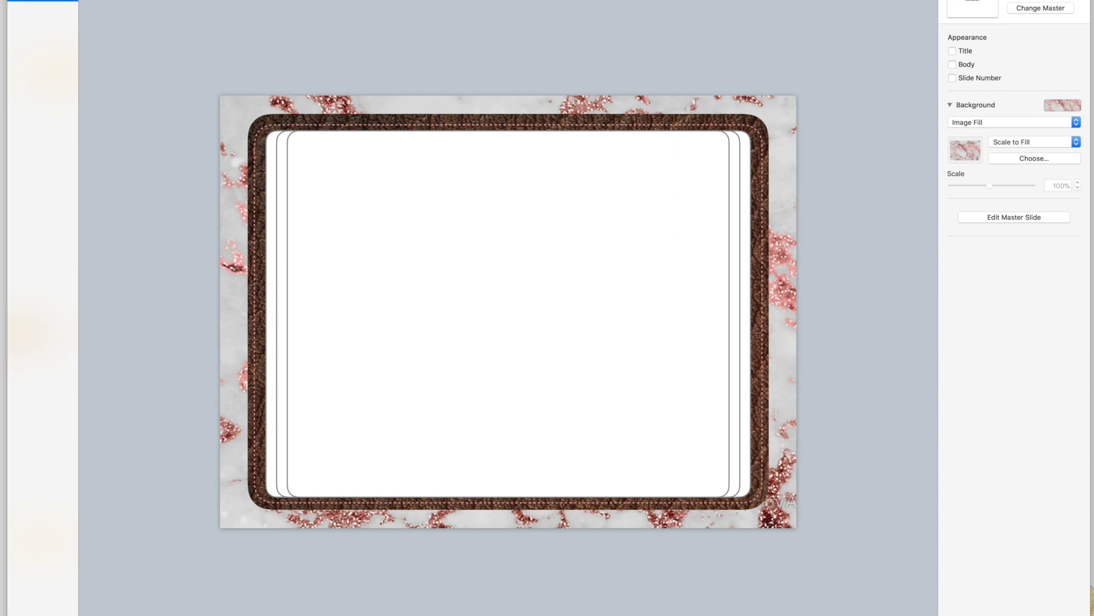
{"action": "left_click_drag", "start_coordinate": [946, 599], "coordinate": [508, 306]}
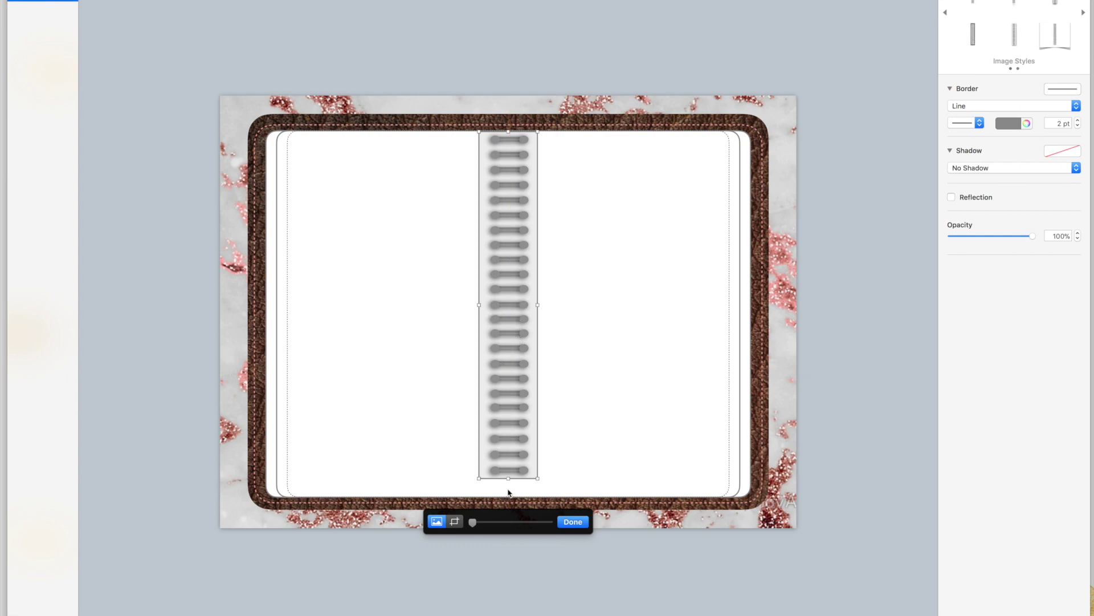
- Try stretching and centring the spiral binding, then undo back to the plain stacked pages
{"action": "left_click_drag", "start_coordinate": [508, 479], "coordinate": [509, 496]}
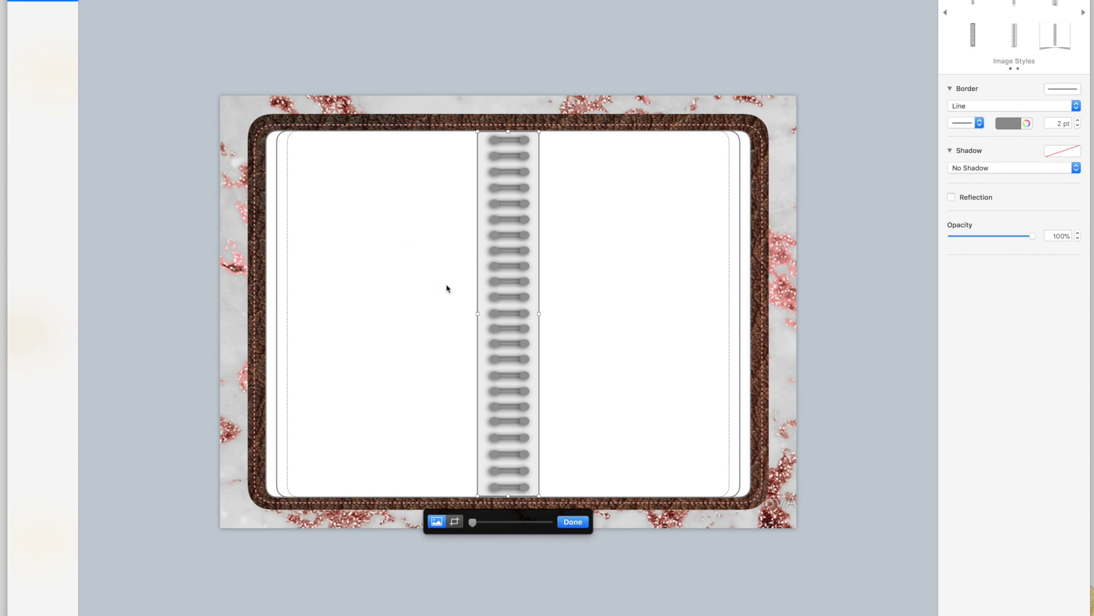
{"action": "left_click_drag", "start_coordinate": [491, 296], "coordinate": [502, 301]}
{"action": "left_click", "coordinate": [339, 75]}
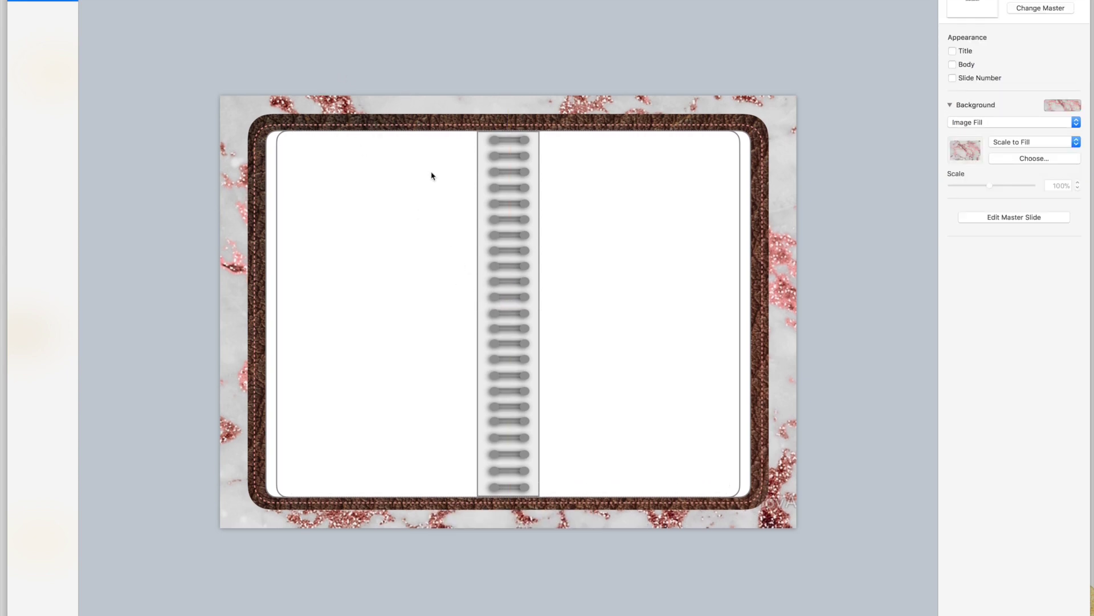
{"action": "left_click", "coordinate": [101, 0]}
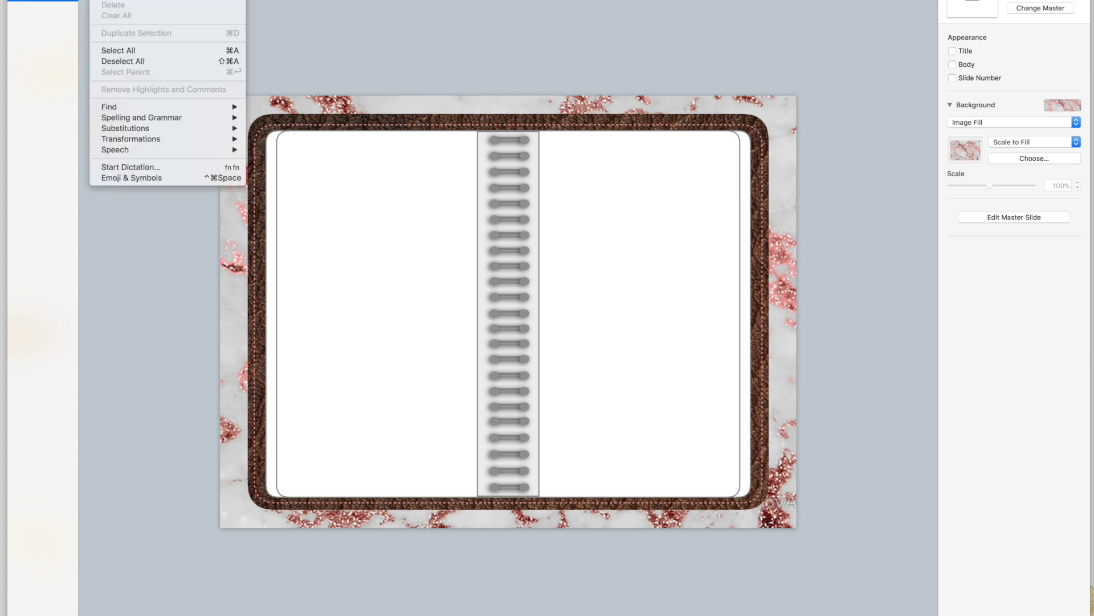
{"action": "left_click", "coordinate": [219, 6]}
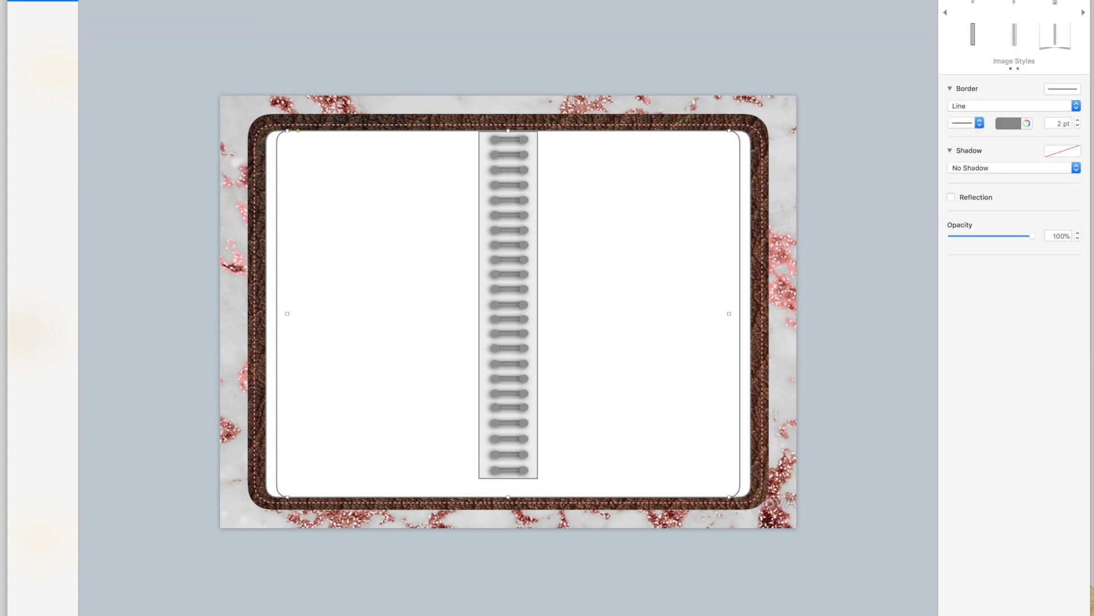
{"action": "left_click", "coordinate": [101, 0]}
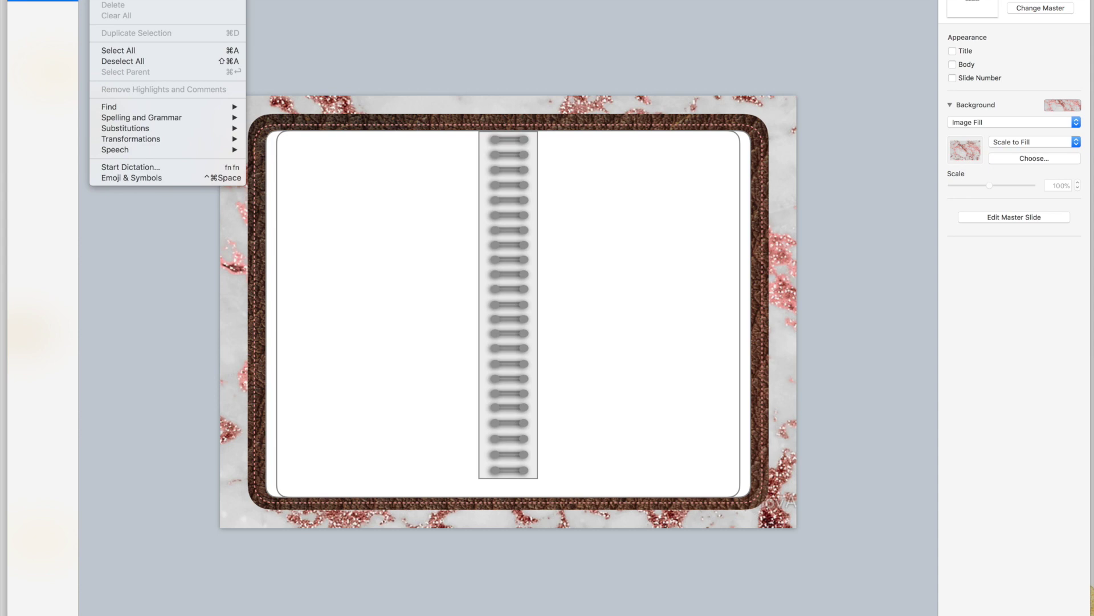
{"action": "key", "text": "super+shift+z"}
{"action": "left_click", "coordinate": [102, 0]}
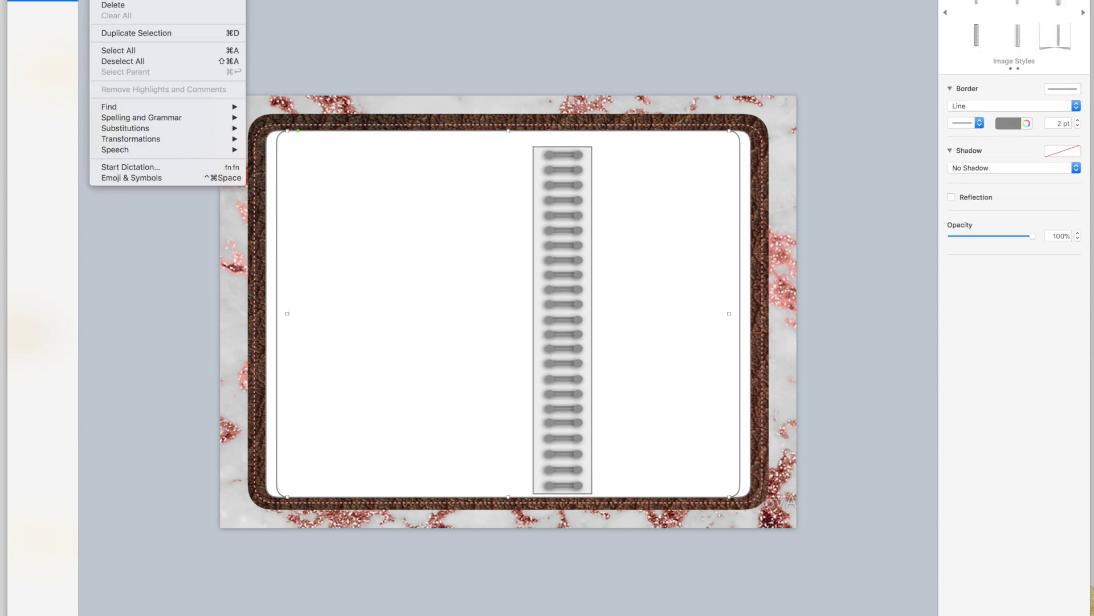
{"action": "key", "text": "super+z"}
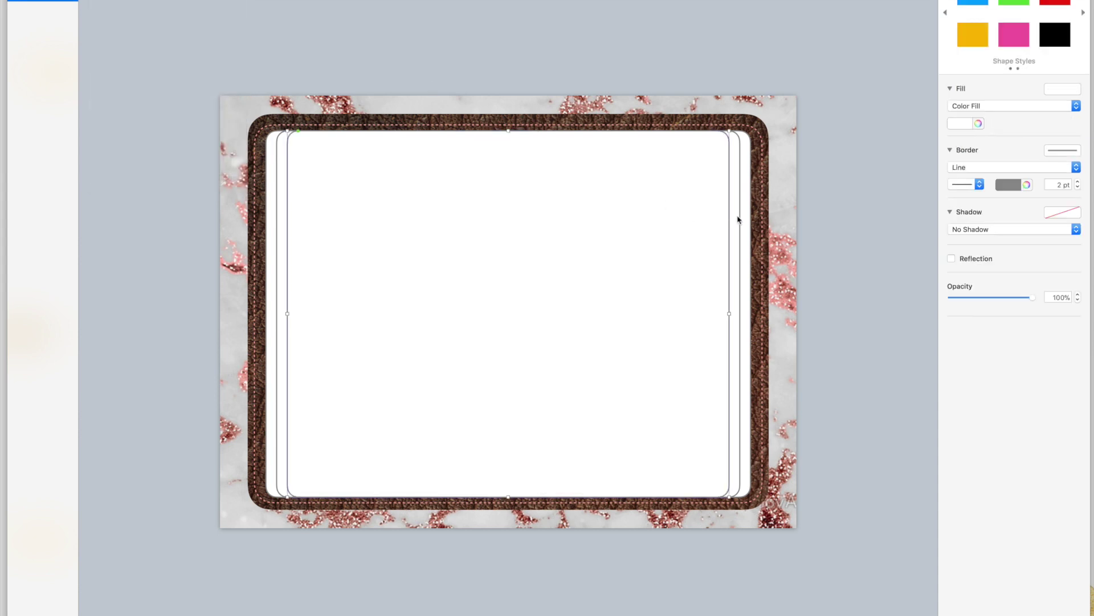
- Paste the spiral binding again, centre it on the pages and stretch it to their bottom
{"action": "left_click", "coordinate": [795, 223]}
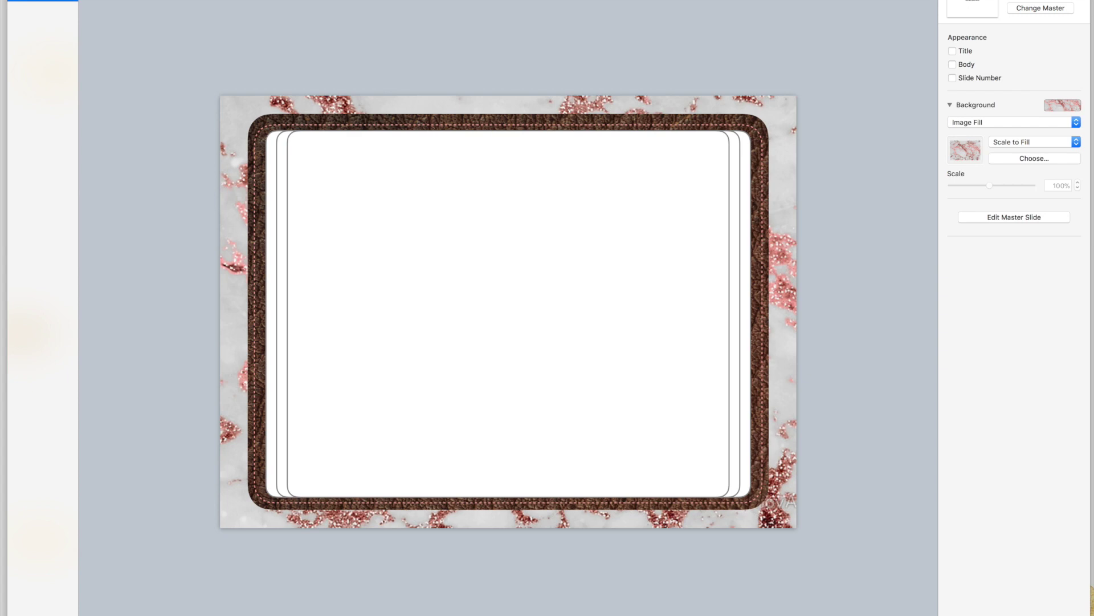
{"action": "key", "text": "super+shift+z"}
{"action": "left_click_drag", "start_coordinate": [784, 483], "coordinate": [506, 306]}
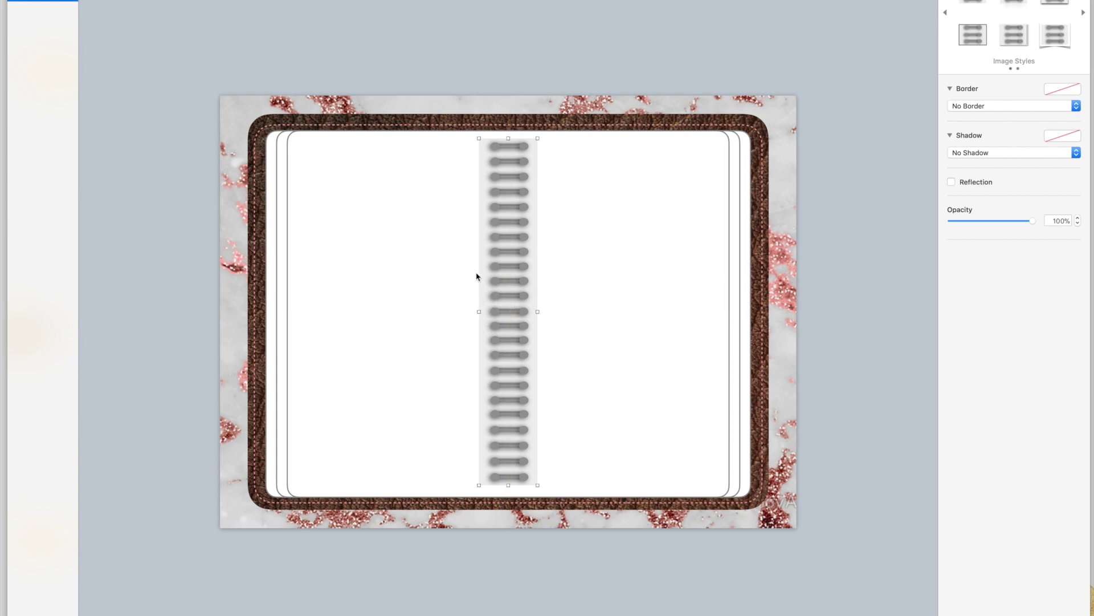
{"action": "left_click_drag", "start_coordinate": [498, 276], "coordinate": [501, 259]}
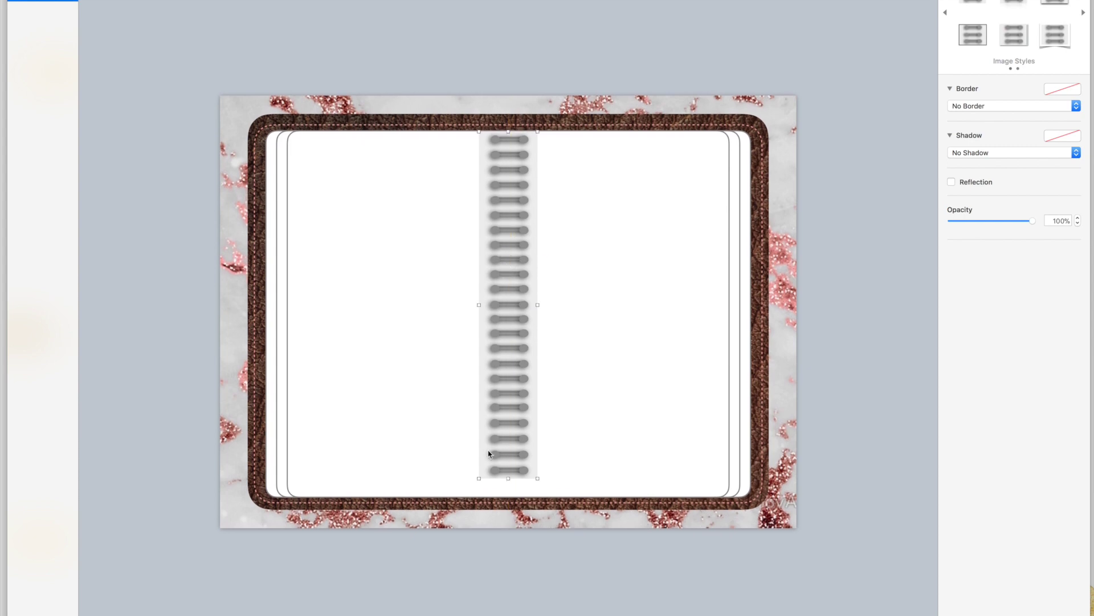
{"action": "left_click_drag", "start_coordinate": [508, 479], "coordinate": [508, 496]}
{"action": "left_click", "coordinate": [824, 454]}
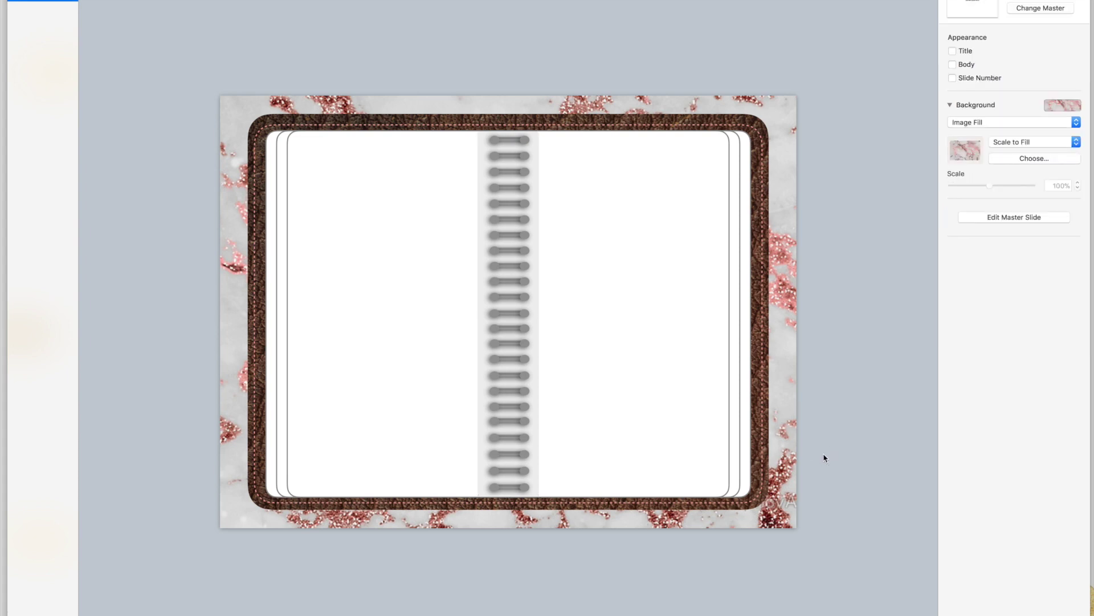
{"action": "left_click", "coordinate": [517, 344]}
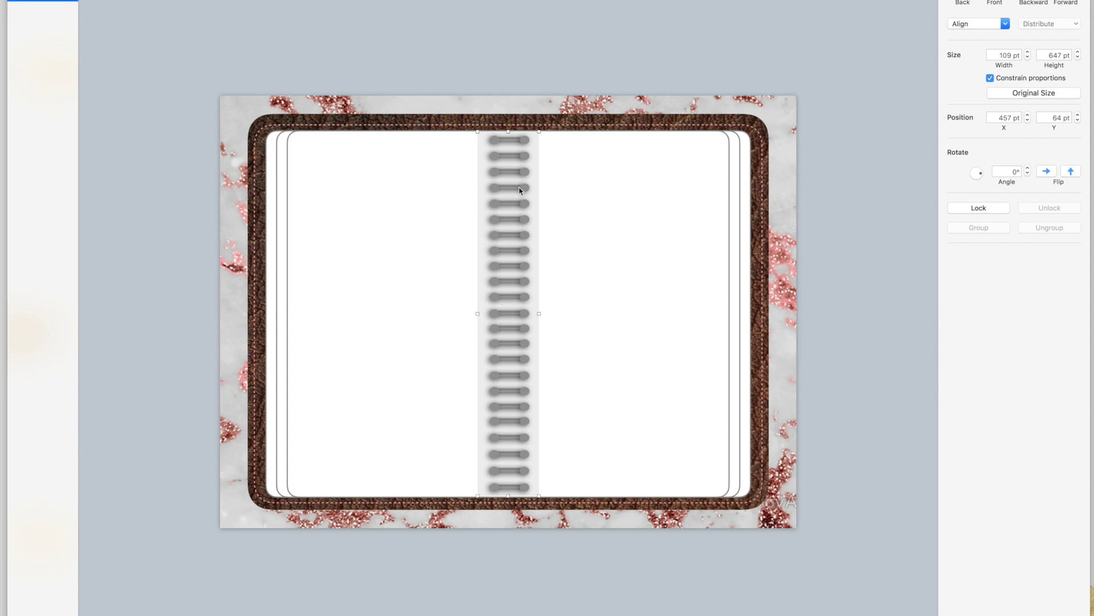
- Unconstrain proportions and narrow the spiral binding to 96 pt wide, keeping its 647 pt height
{"action": "left_click", "coordinate": [990, 78]}
{"action": "left_click_drag", "start_coordinate": [539, 314], "coordinate": [502, 314]}
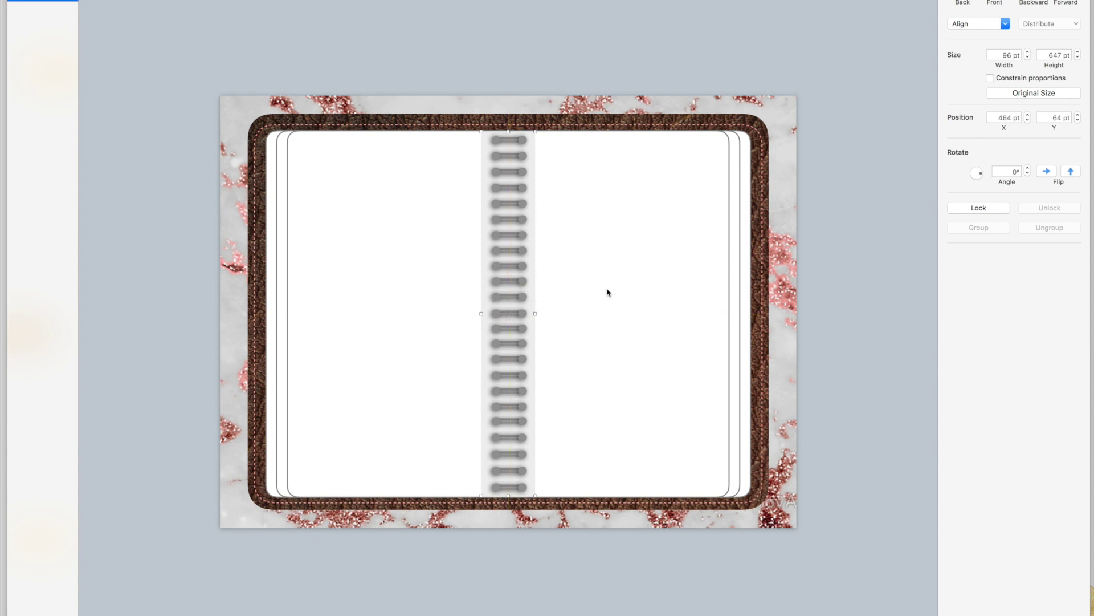
{"action": "left_click", "coordinate": [837, 293]}
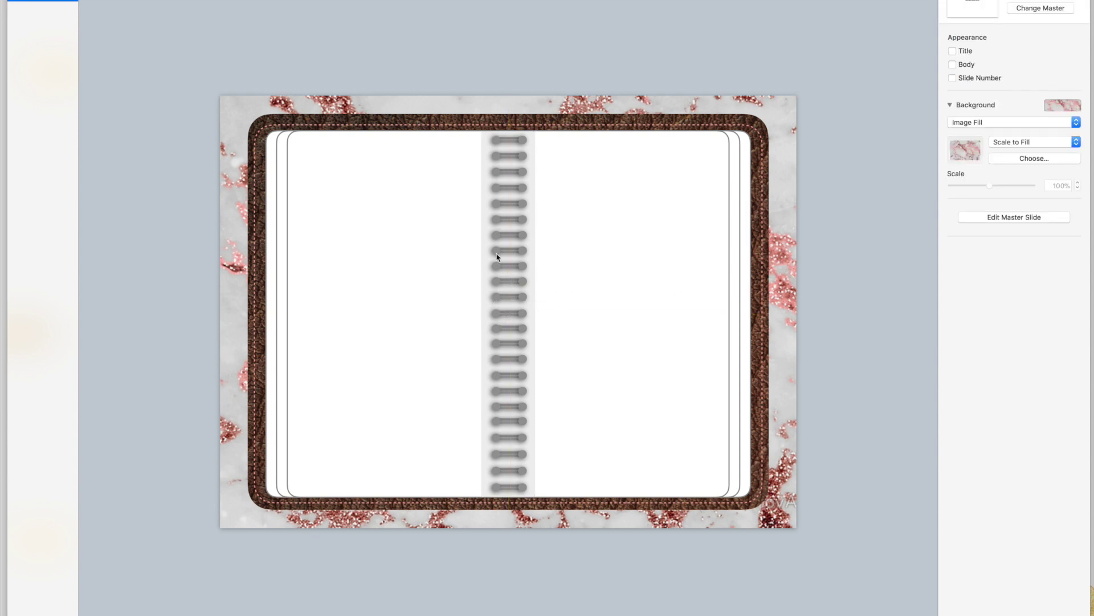
{"action": "left_click", "coordinate": [504, 204]}
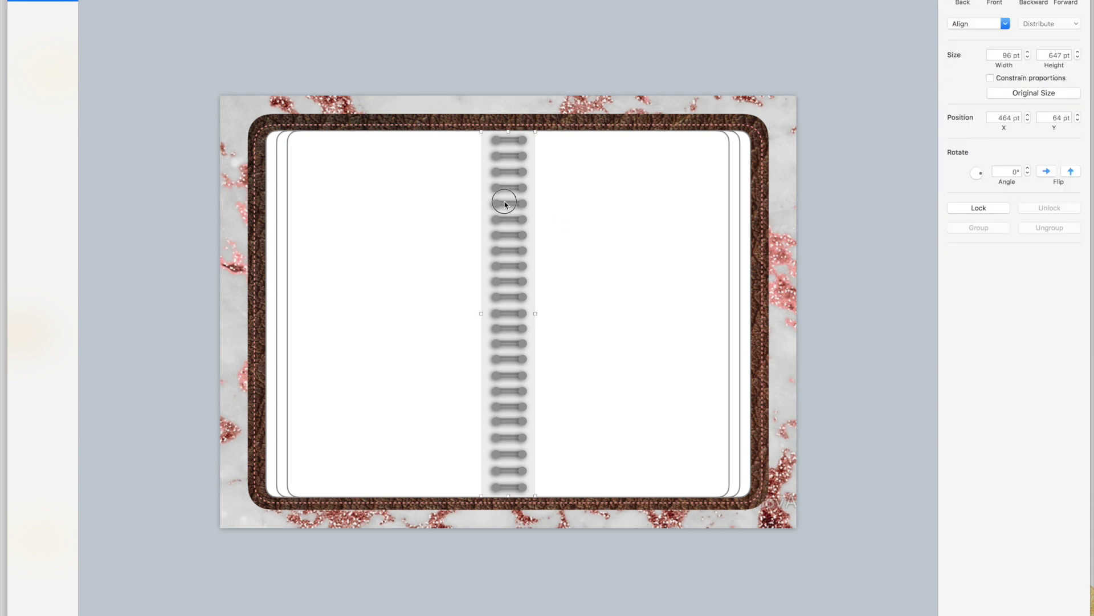
{"action": "left_click", "coordinate": [821, 268]}
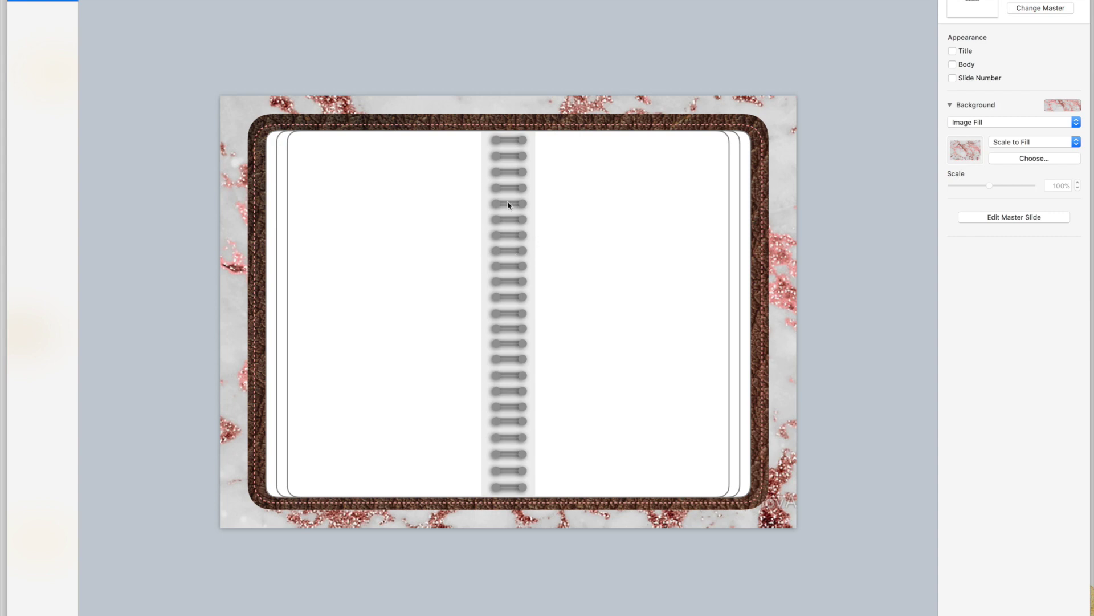
{"action": "left_click", "coordinate": [533, 245]}
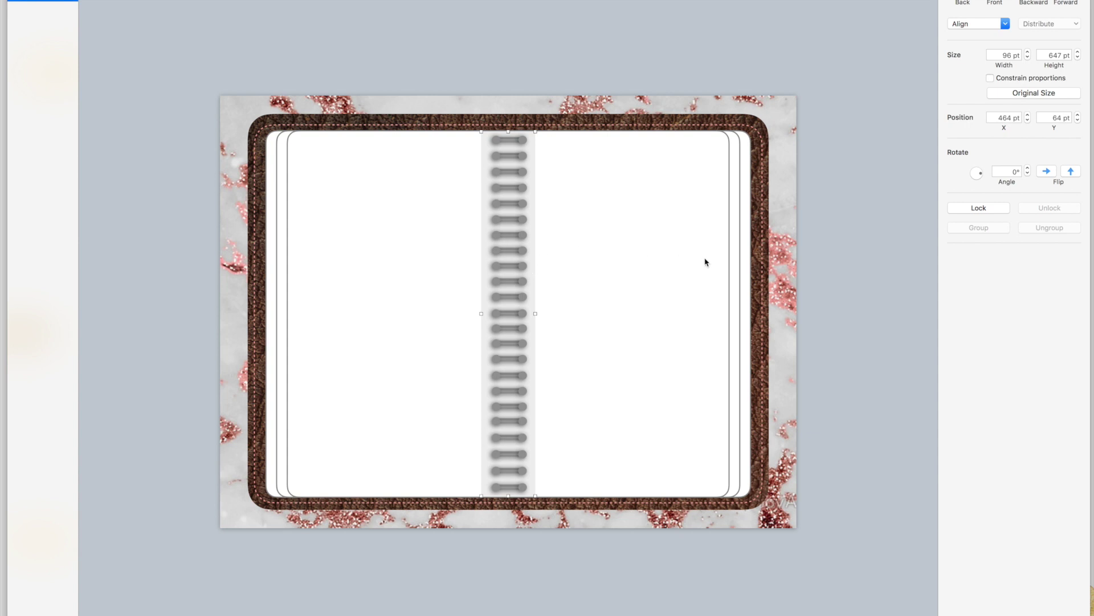
{"action": "left_click", "coordinate": [674, 266]}
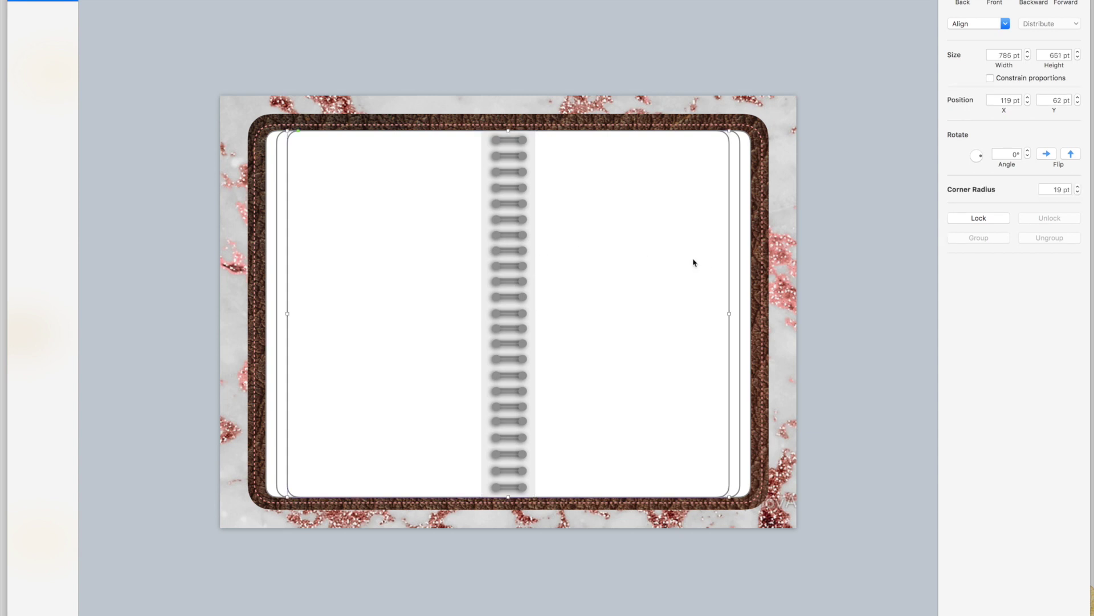
- Fill the front page shape with the binding's light grey, sampled with the eyedropper
{"action": "left_click", "coordinate": [1004, 2]}
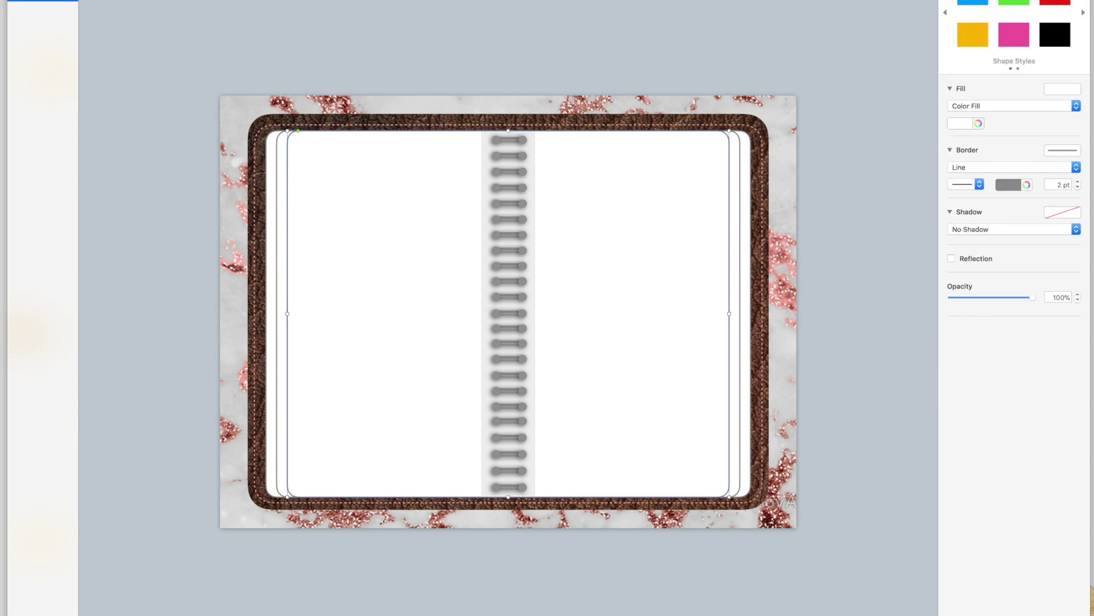
{"action": "left_click", "coordinate": [978, 123]}
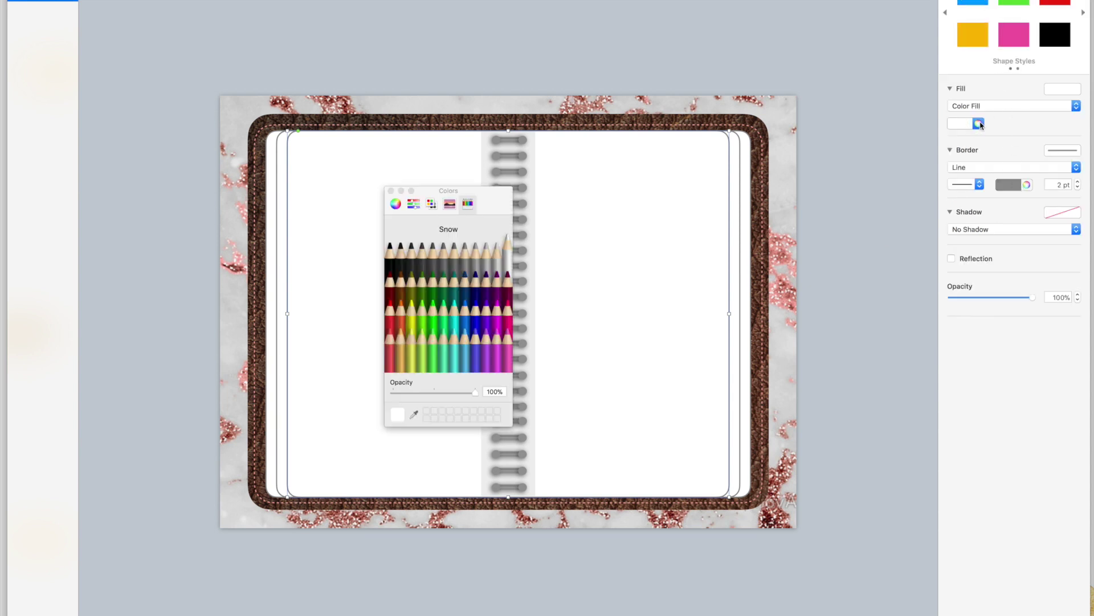
{"action": "left_click", "coordinate": [414, 415]}
{"action": "left_click", "coordinate": [525, 435]}
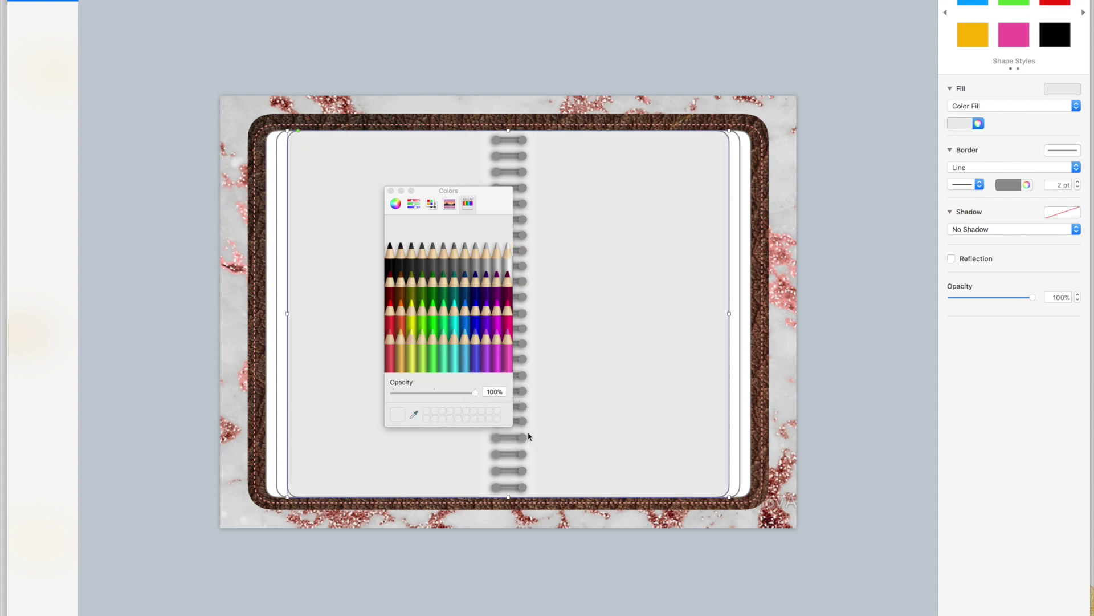
{"action": "left_click", "coordinate": [391, 190]}
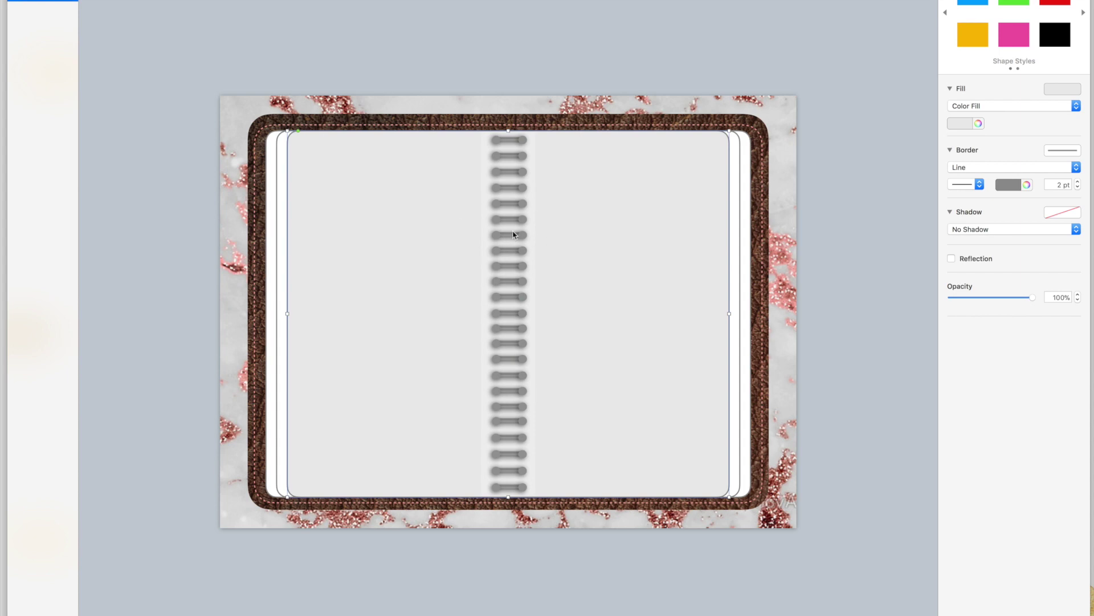
{"action": "left_click", "coordinate": [576, 421]}
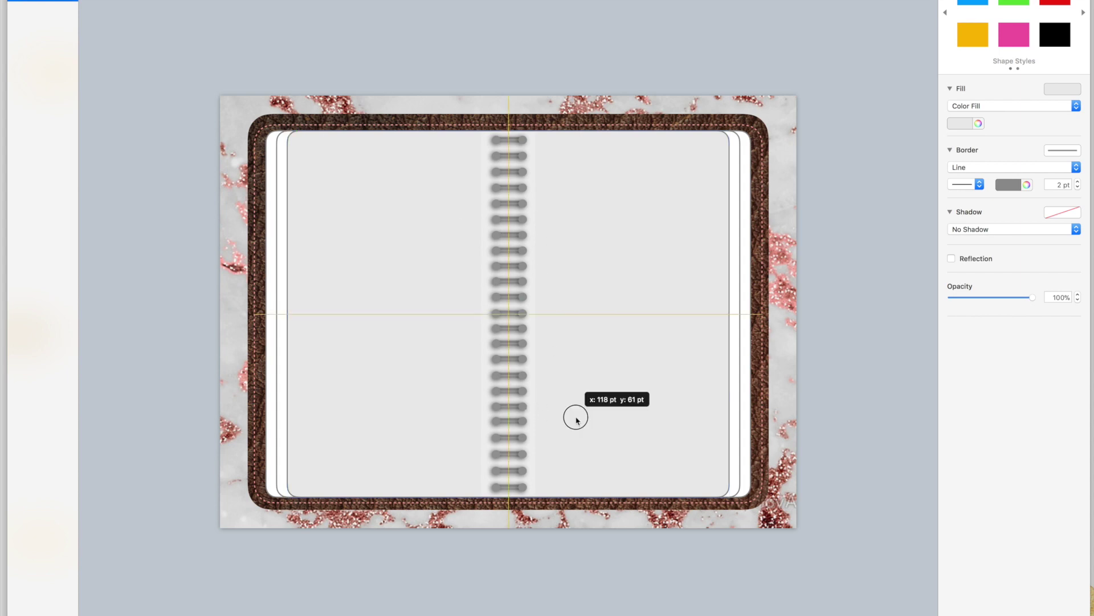
{"action": "left_click", "coordinate": [978, 123]}
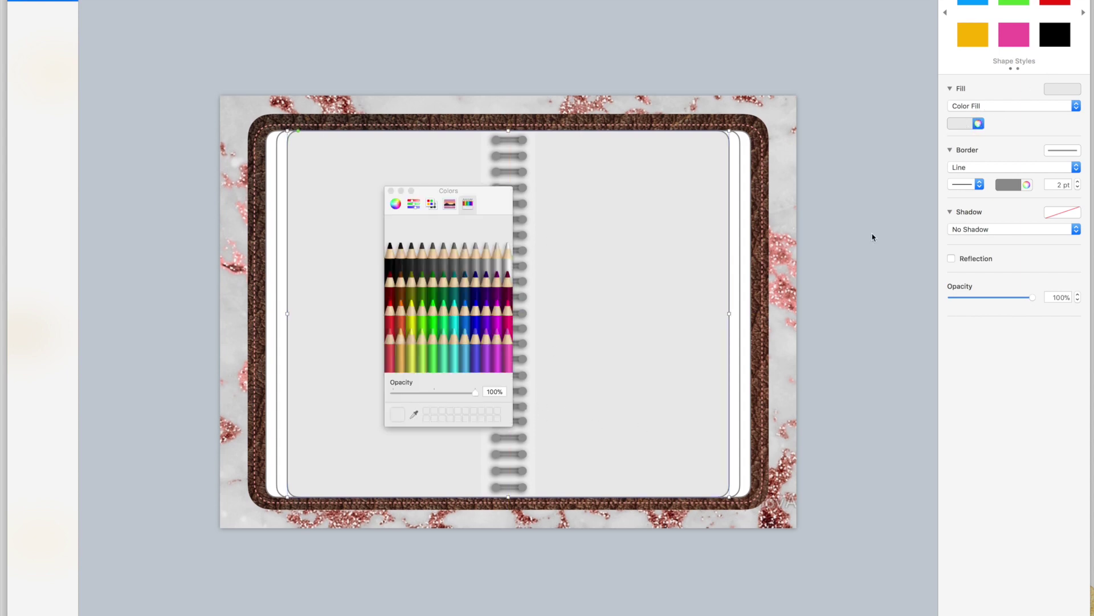
{"action": "left_click", "coordinate": [414, 415]}
{"action": "left_click", "coordinate": [530, 477]}
{"action": "left_click", "coordinate": [391, 191]}
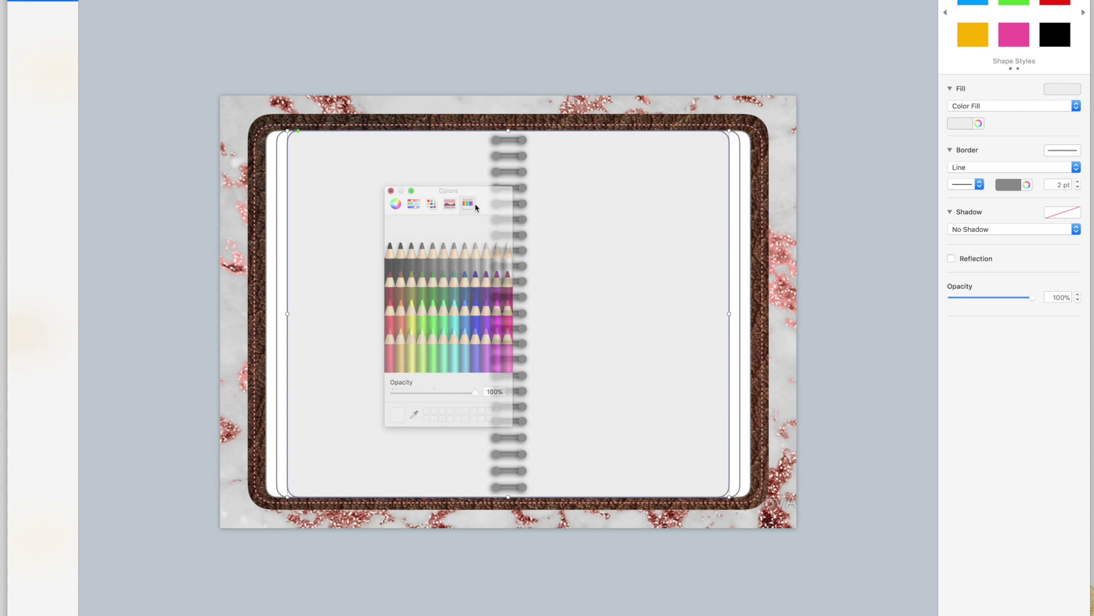
- Apply the same sampled grey to the next page behind it
{"action": "left_click", "coordinate": [853, 325]}
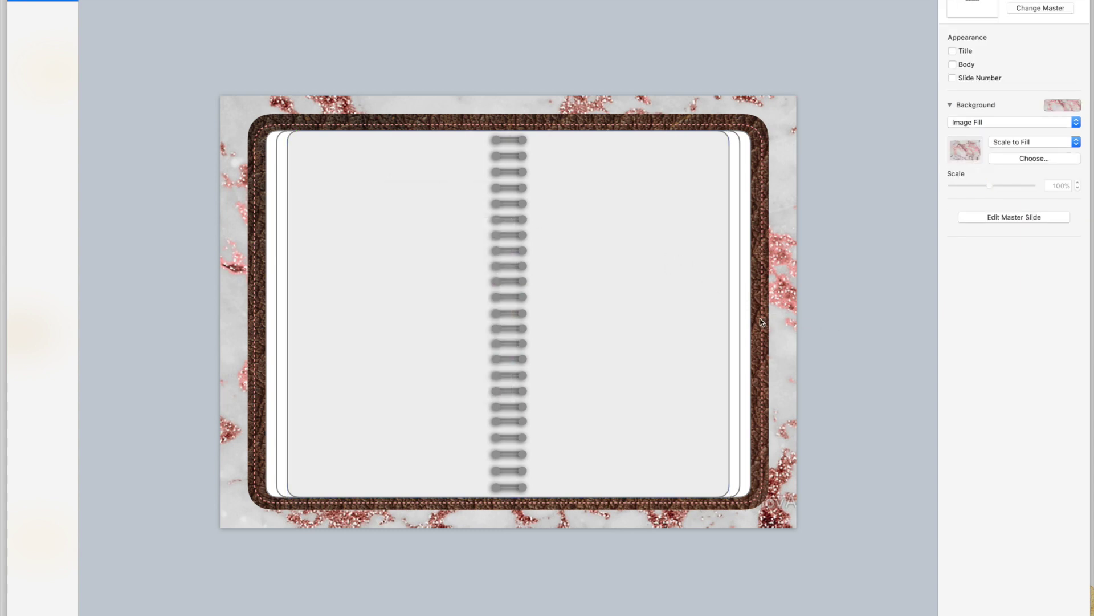
{"action": "left_click", "coordinate": [737, 312]}
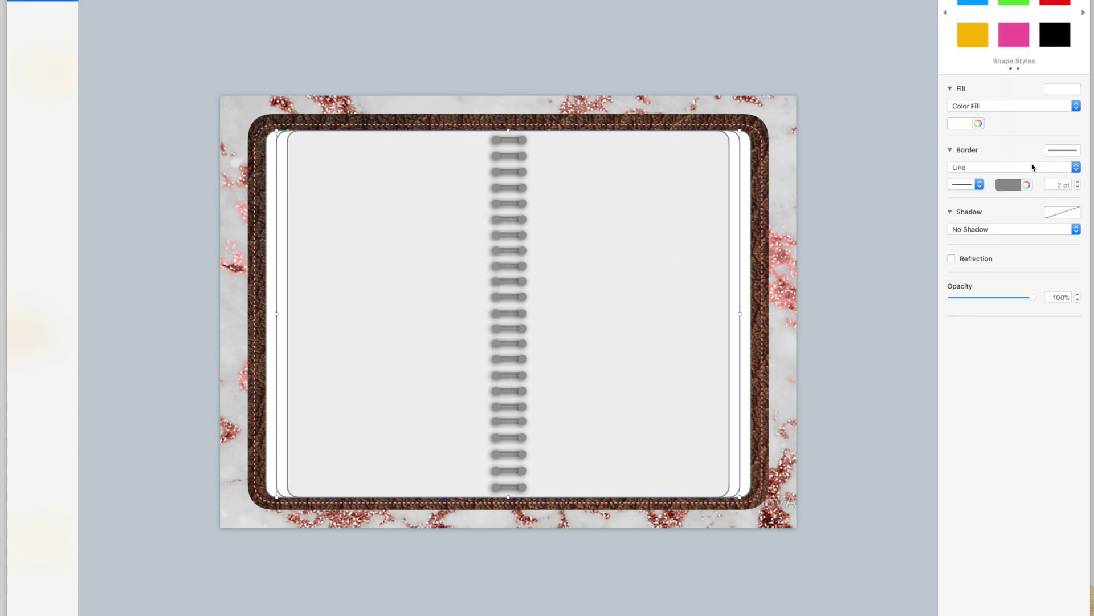
{"action": "left_click", "coordinate": [978, 123]}
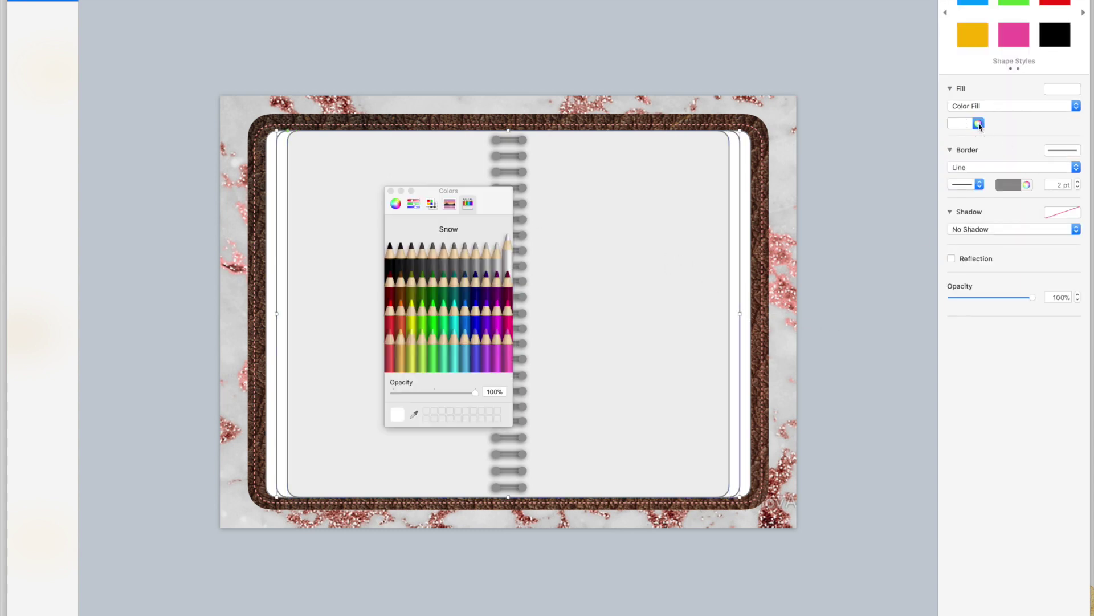
{"action": "left_click", "coordinate": [414, 415]}
{"action": "left_click", "coordinate": [601, 407]}
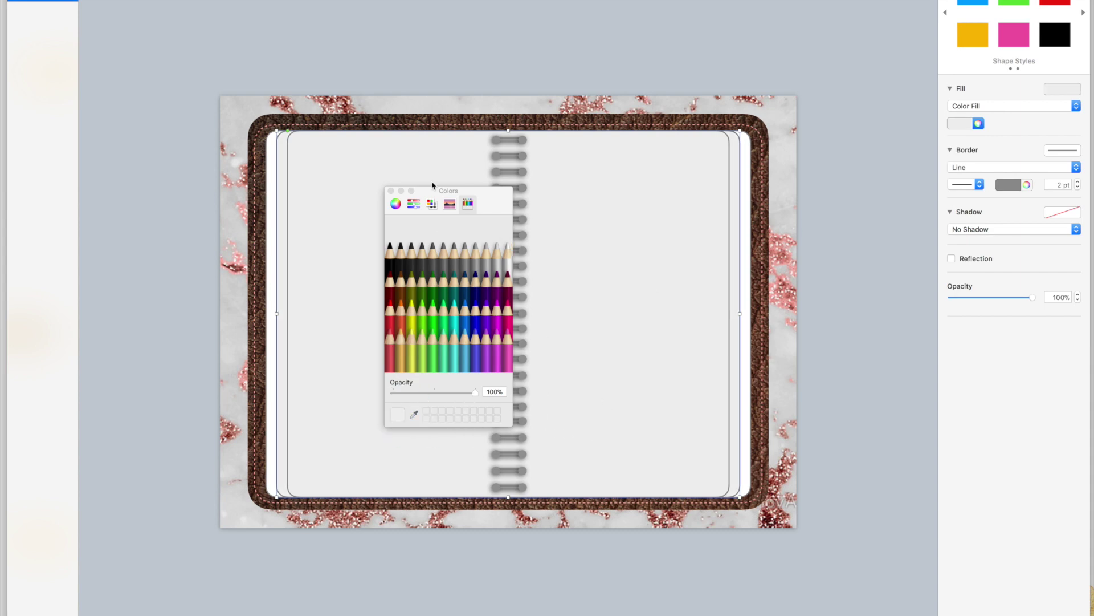
{"action": "left_click", "coordinate": [392, 191]}
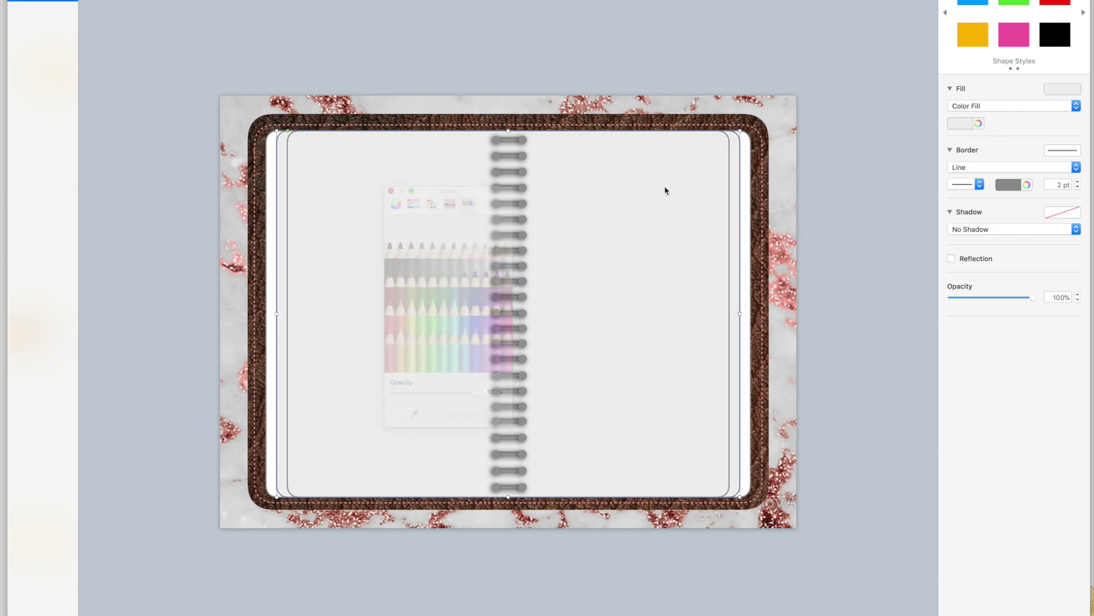
- Give the outermost page shape the sampled grey fill as well
{"action": "left_click", "coordinate": [751, 223]}
{"action": "left_click", "coordinate": [979, 123]}
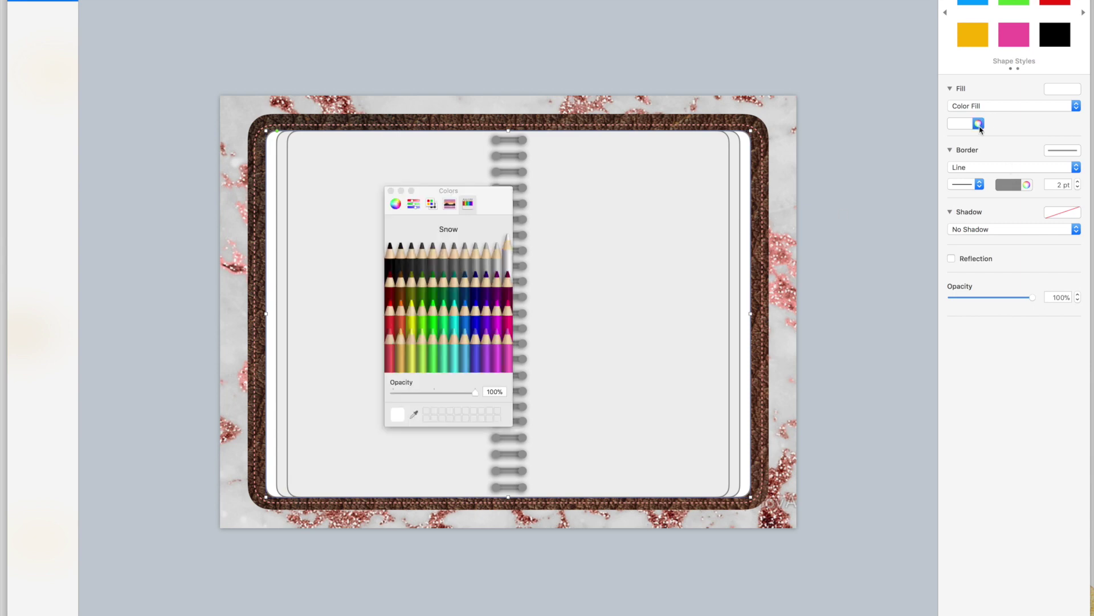
{"action": "left_click", "coordinate": [414, 415]}
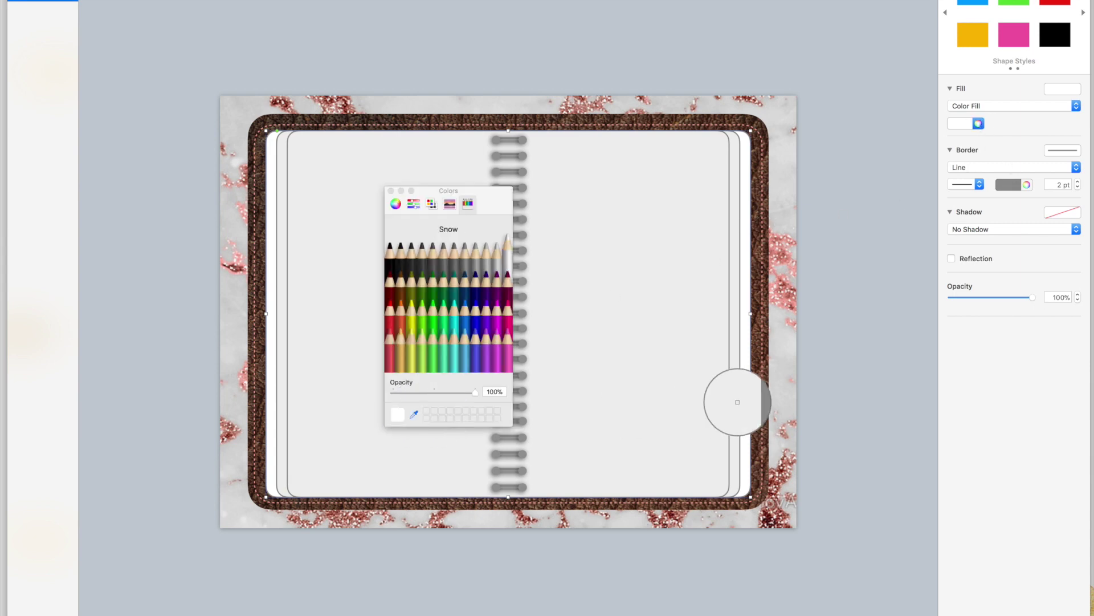
{"action": "left_click", "coordinate": [717, 402]}
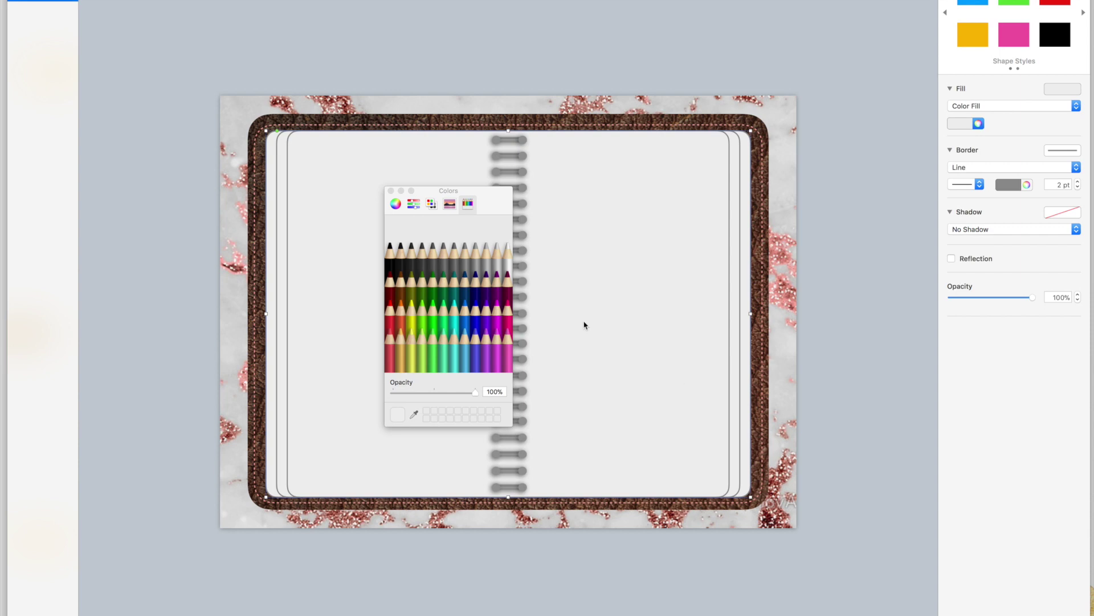
{"action": "left_click", "coordinate": [390, 190]}
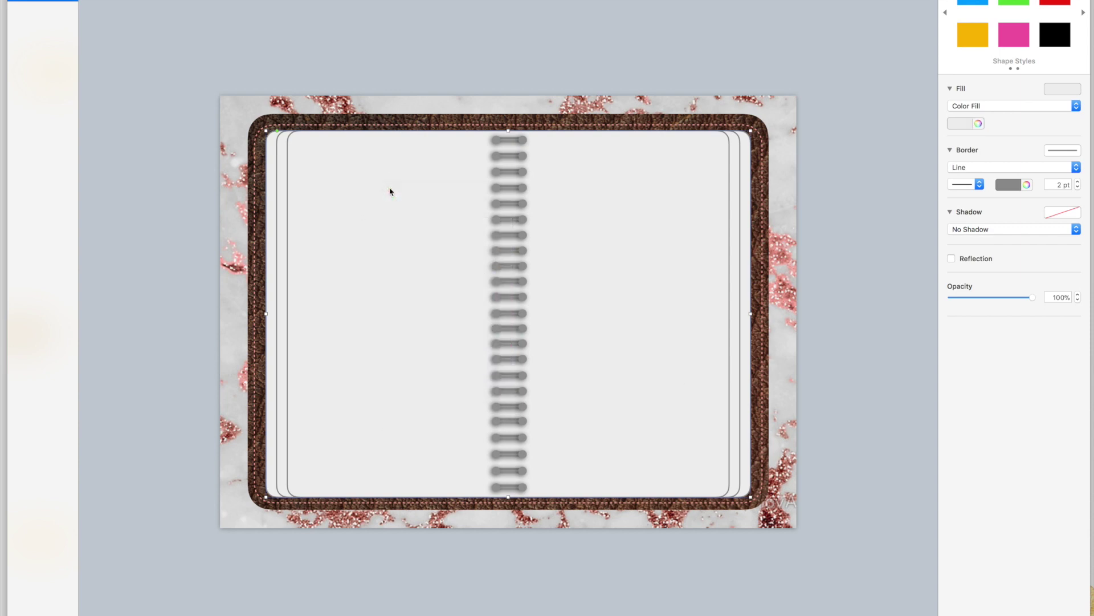
{"action": "left_click", "coordinate": [853, 311]}
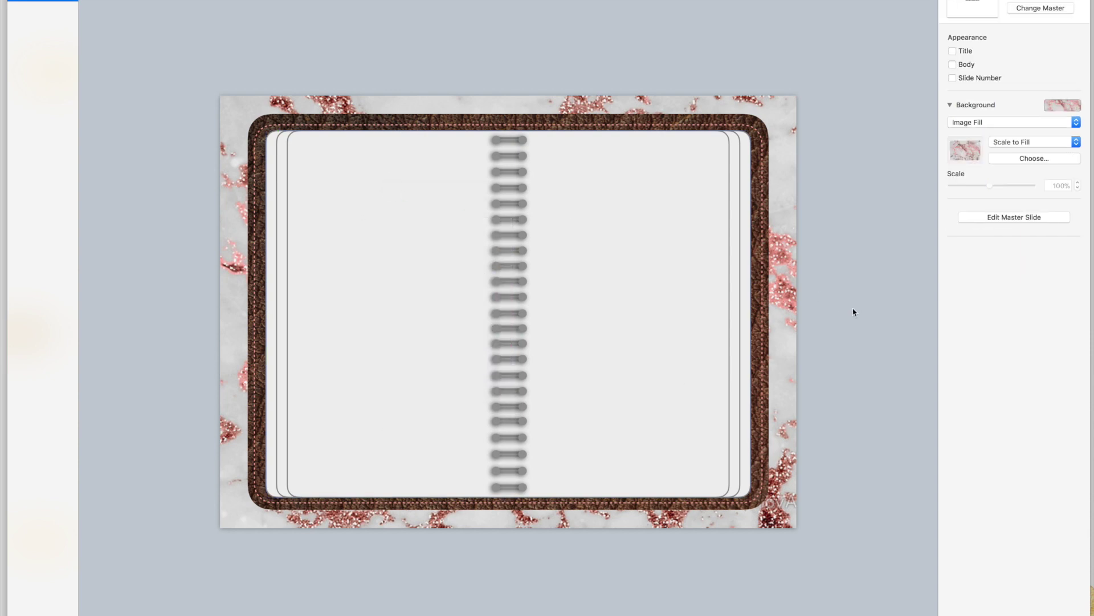